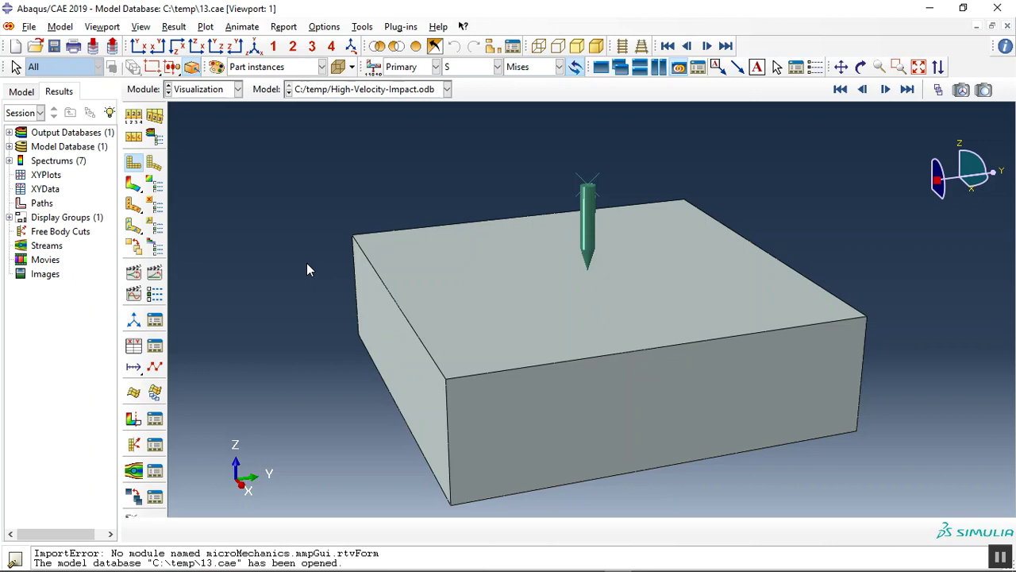
- Switch to Foxit PhantomPDF, examine the paper's projectile velocity–time graph, and return to Abaqus/CAE
click(343, 561)
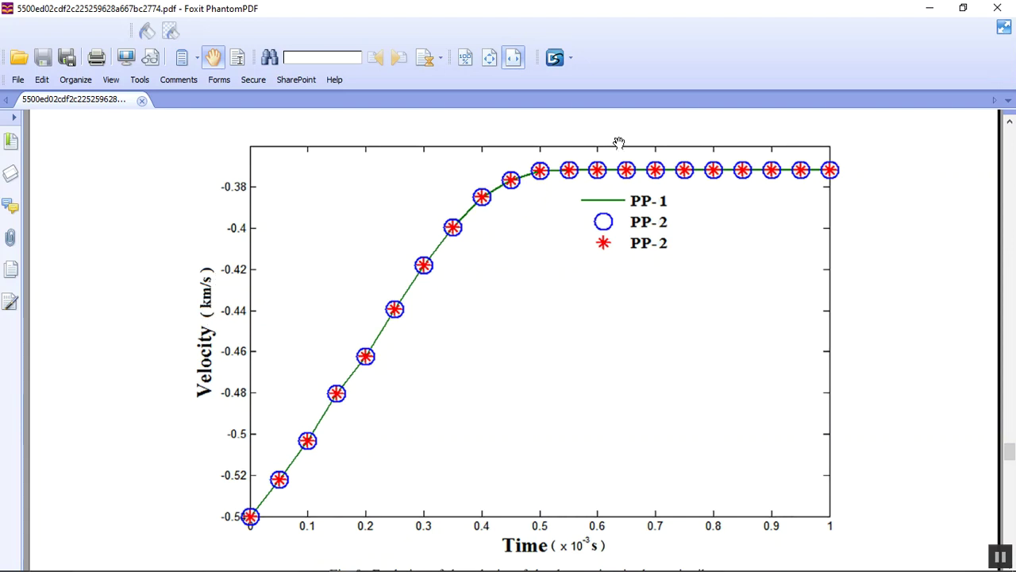
click(930, 7)
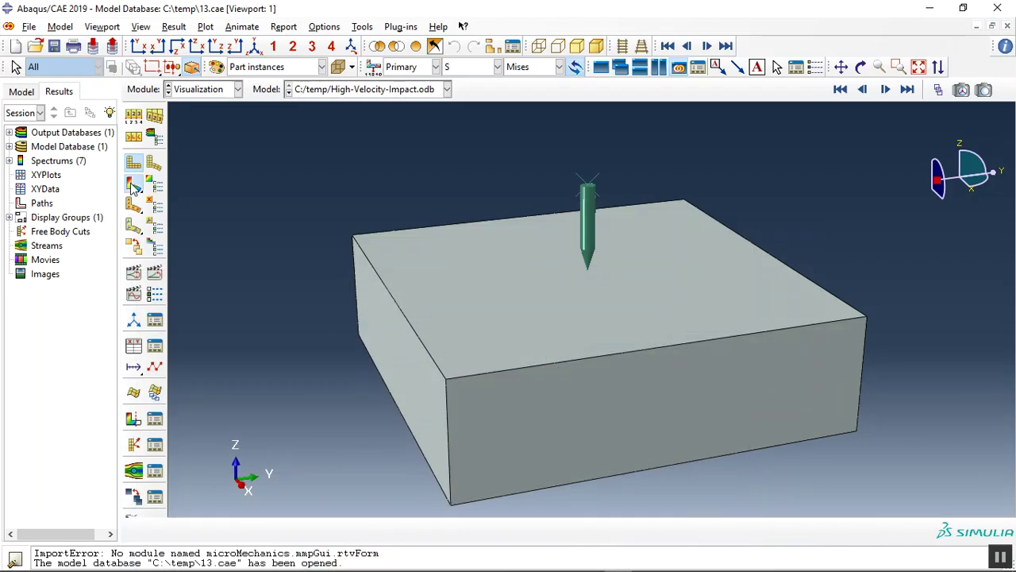
- Plot Mises stress contours on the deformed shape and activate the X-Plane view cut to expose the penetrated slab
click(134, 185)
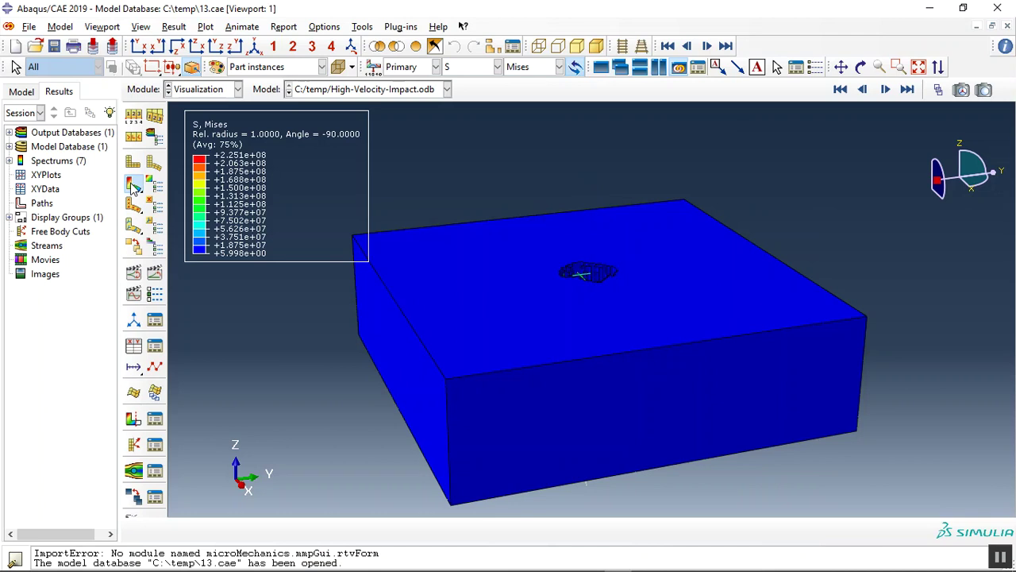
click(155, 418)
click(84, 171)
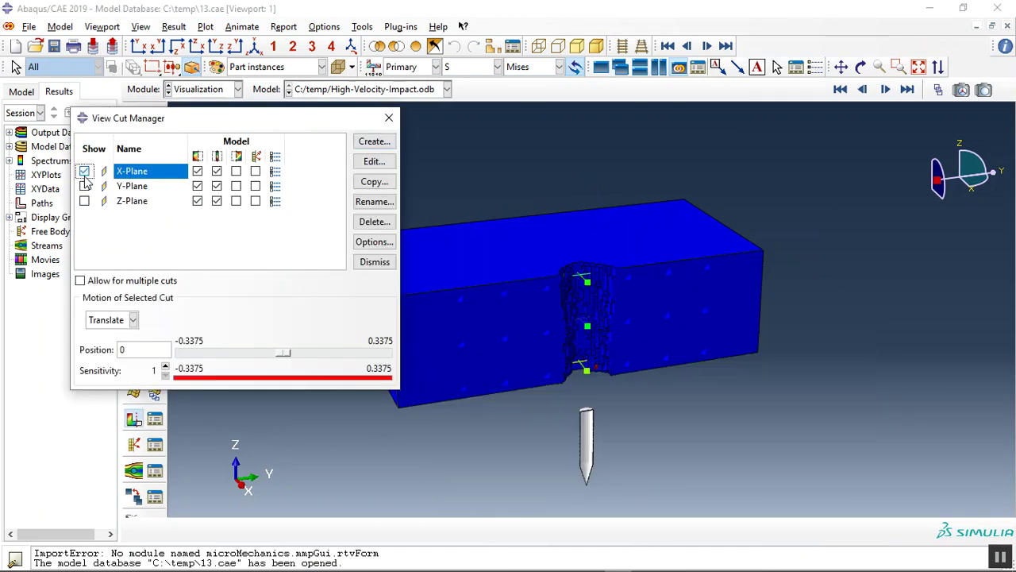
click(389, 118)
scroll(603, 152, up, 5)
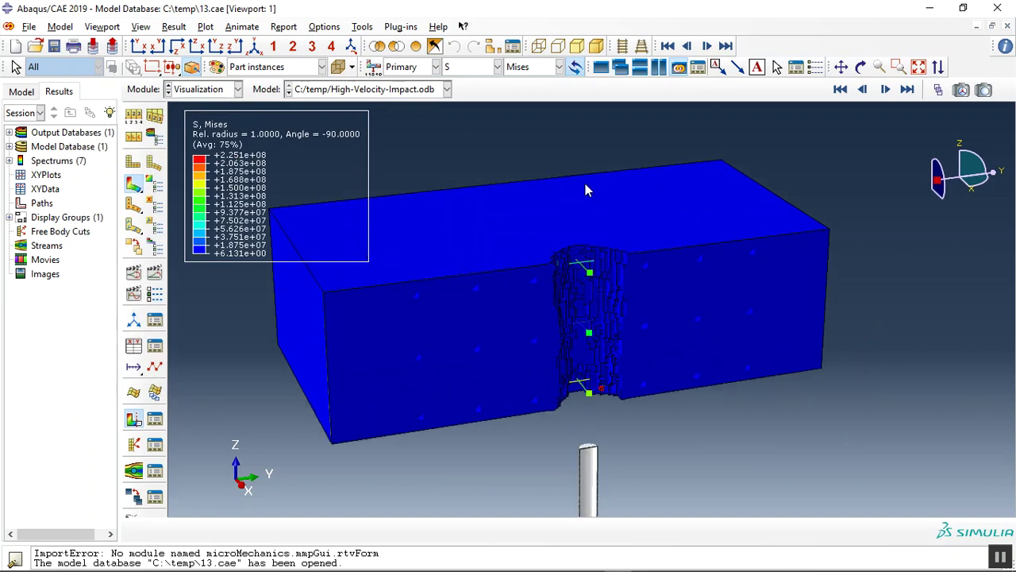
scroll(606, 220, down, 1)
- Review the cut slab's contours for SDV_DAMAGE, SDV_DUCTCRT, SDV_PEEQ and S Mises one after another
click(472, 67)
click(484, 197)
click(460, 68)
click(496, 225)
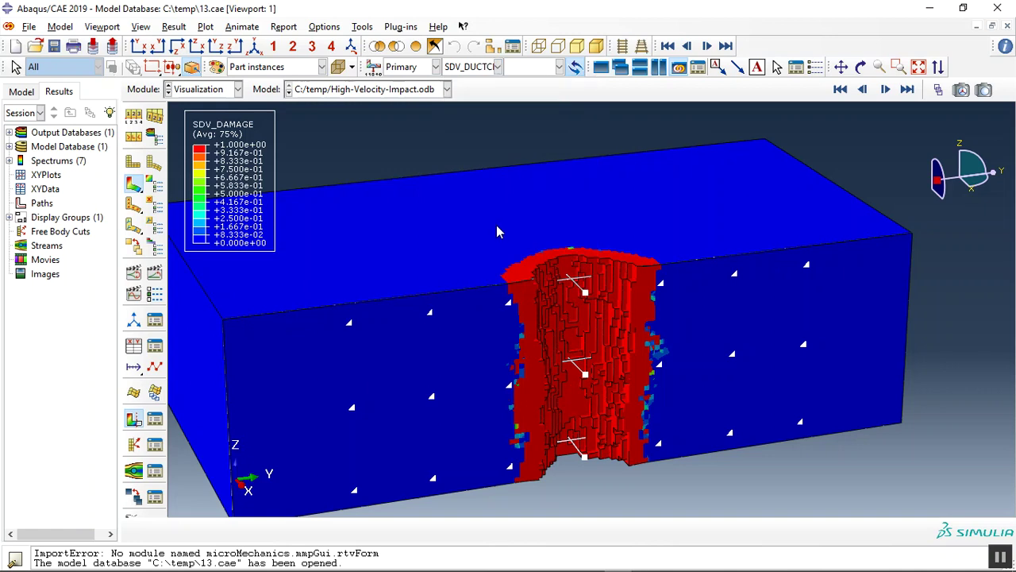
click(465, 69)
click(487, 271)
ctrl+alt+drag(654, 339, 535, 305)
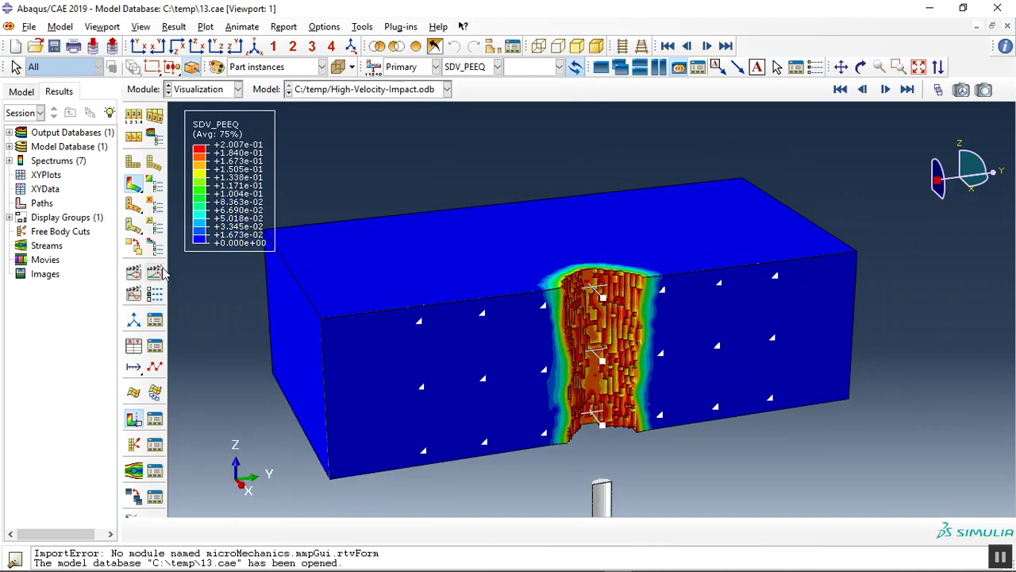
click(469, 68)
click(469, 182)
- Contour the cut slab by SDV_DAMAGE and play the time history animation of the bullet's penetration
click(476, 69)
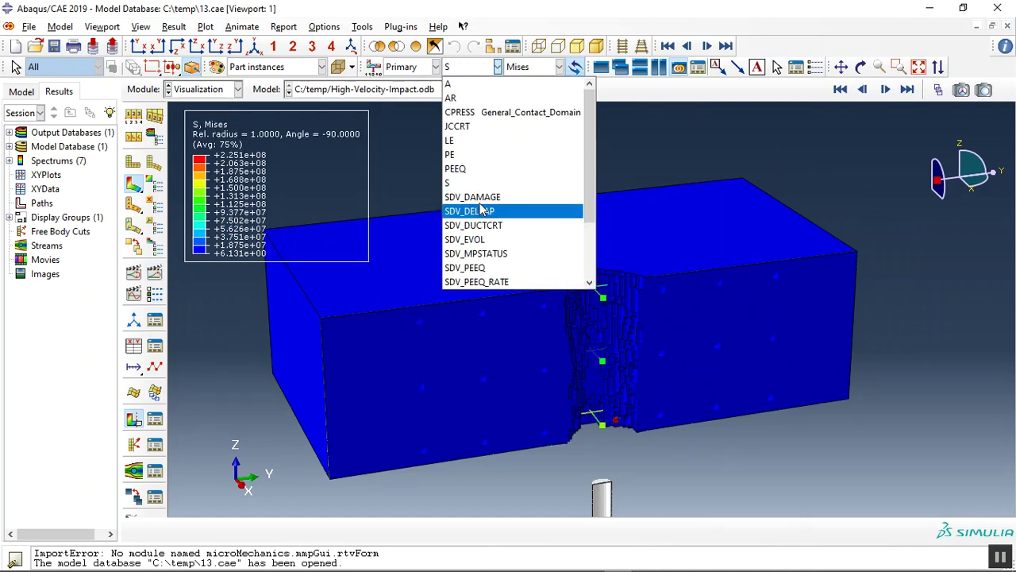
click(476, 197)
scroll(613, 248, up, 5)
scroll(613, 248, up, 1)
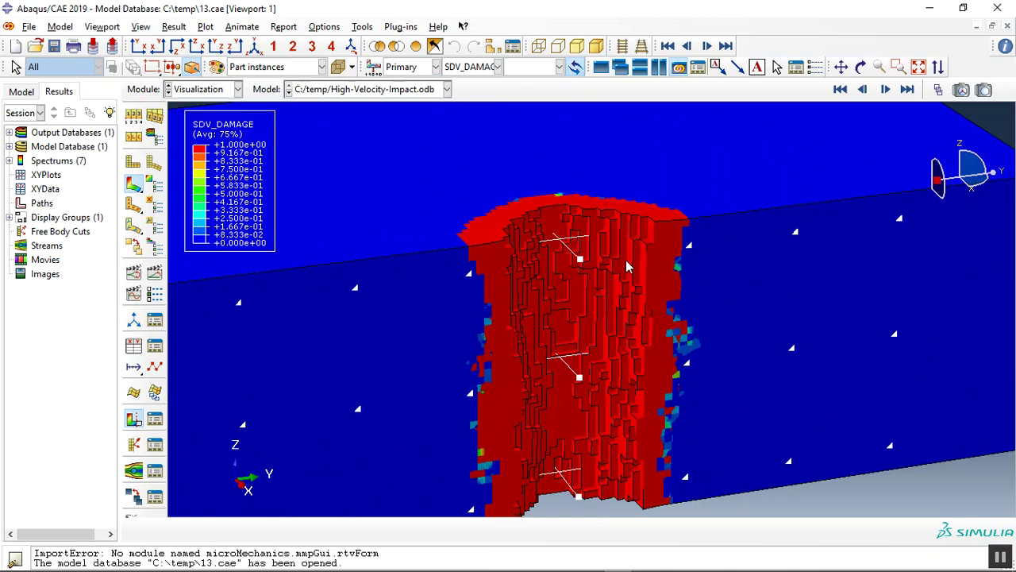
click(155, 273)
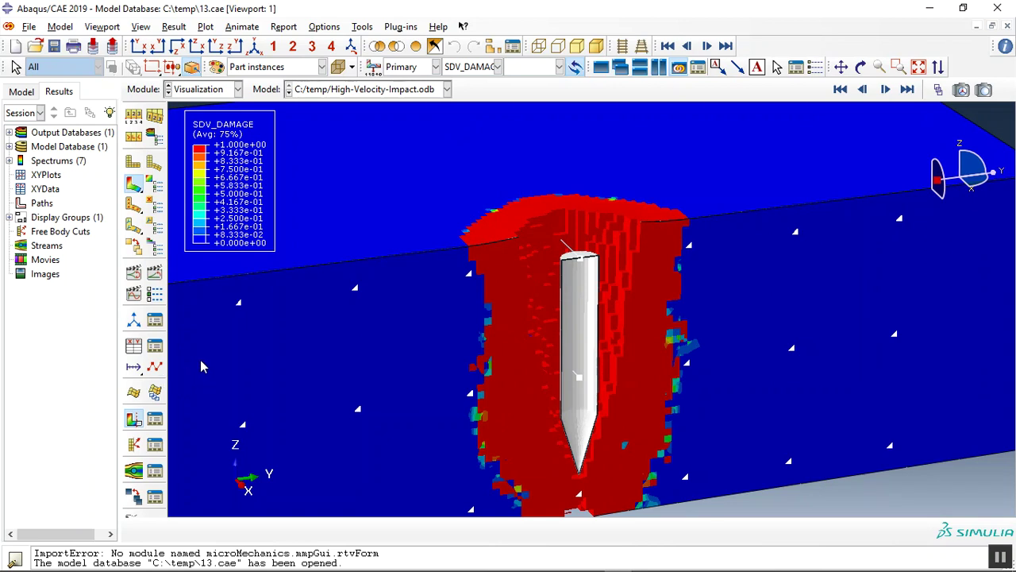
- Create XY data from ODB history output and plot the spatial velocity V3 of BULLET-1 Node 2317 in NSET RP
click(133, 347)
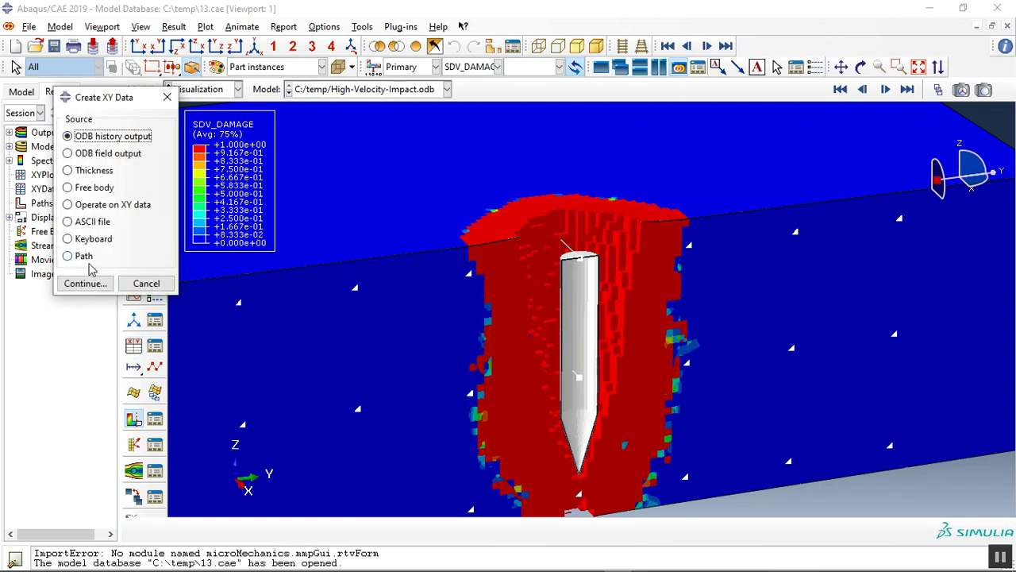
click(85, 284)
drag(296, 95, 263, 67)
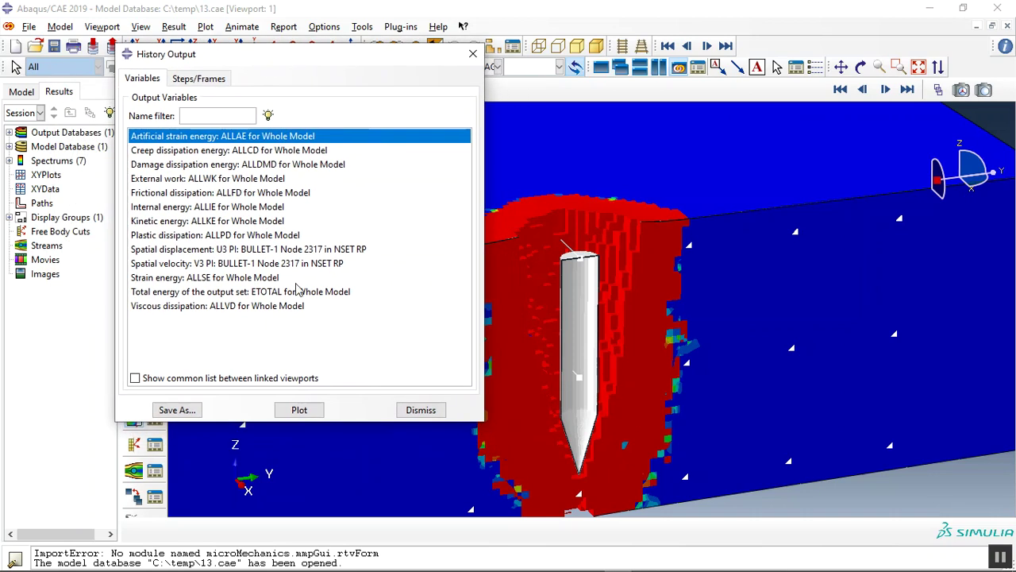
click(213, 264)
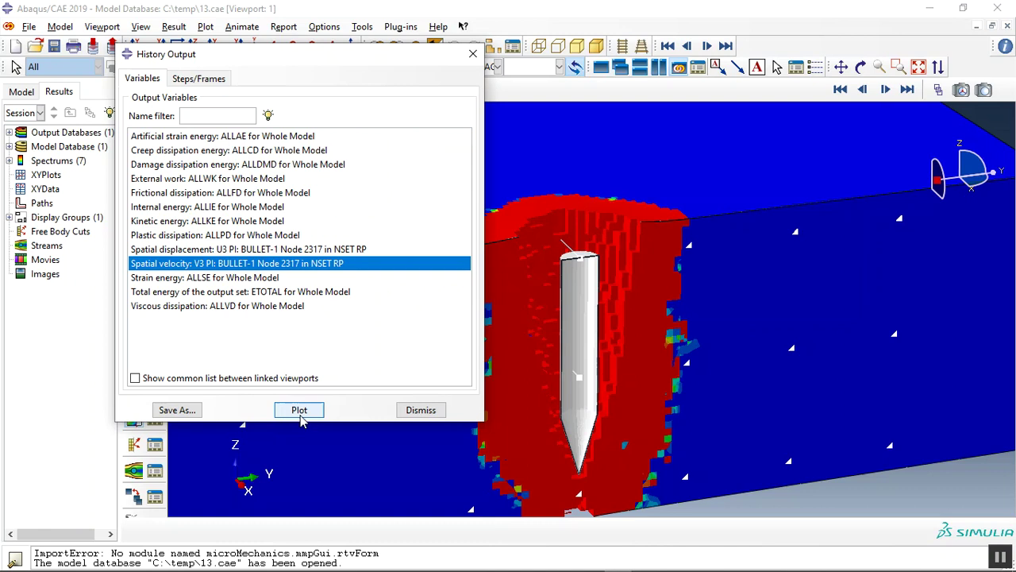
click(299, 410)
drag(435, 60, 0, 120)
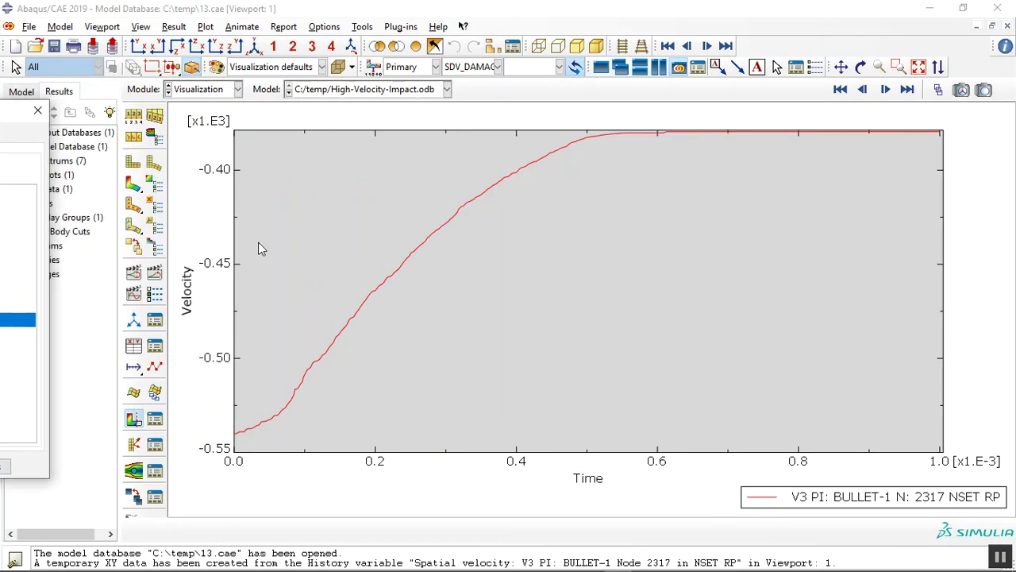
- Examine the bullet's velocity–time curve from its initial velocity to the residual velocity plateau
scroll(323, 300, up, 1)
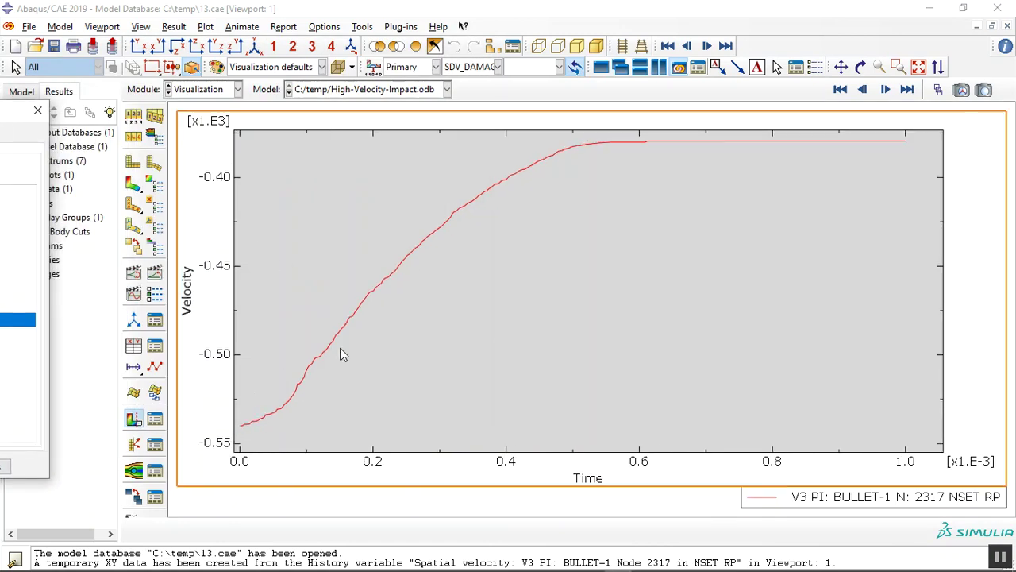
scroll(242, 145, up, 2)
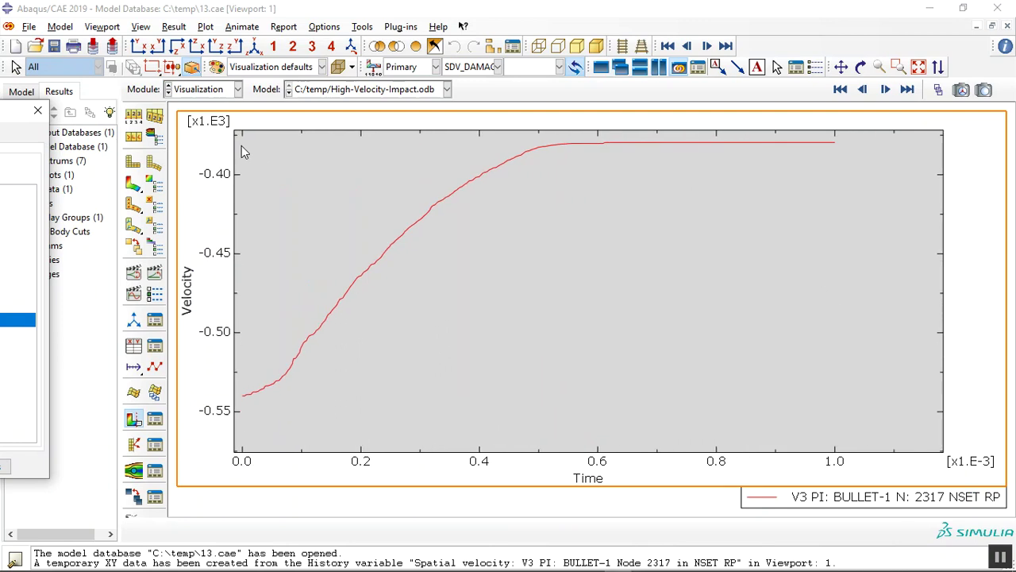
scroll(480, 151, down, 1)
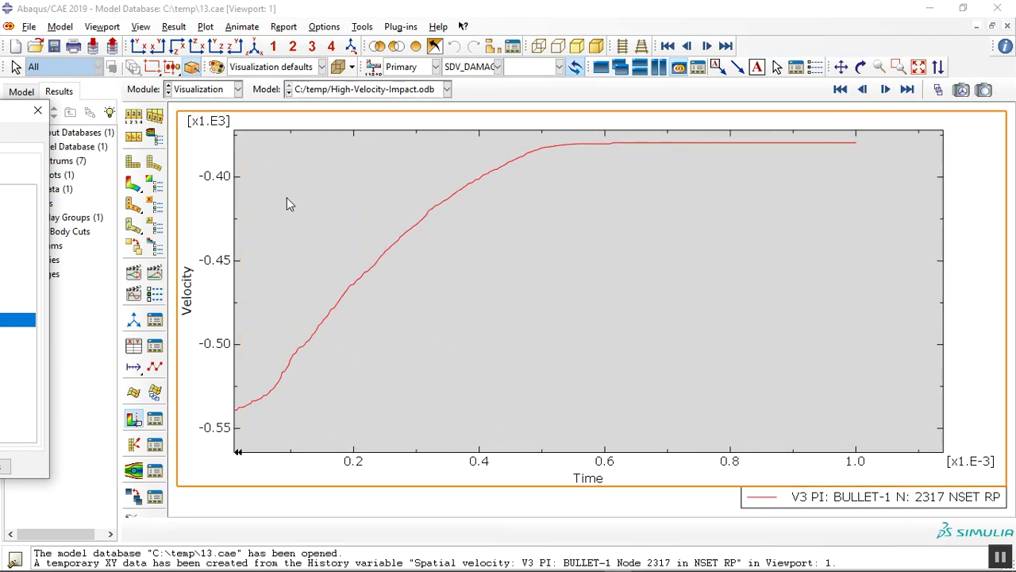
scroll(752, 282, up, 1)
scroll(284, 216, down, 2)
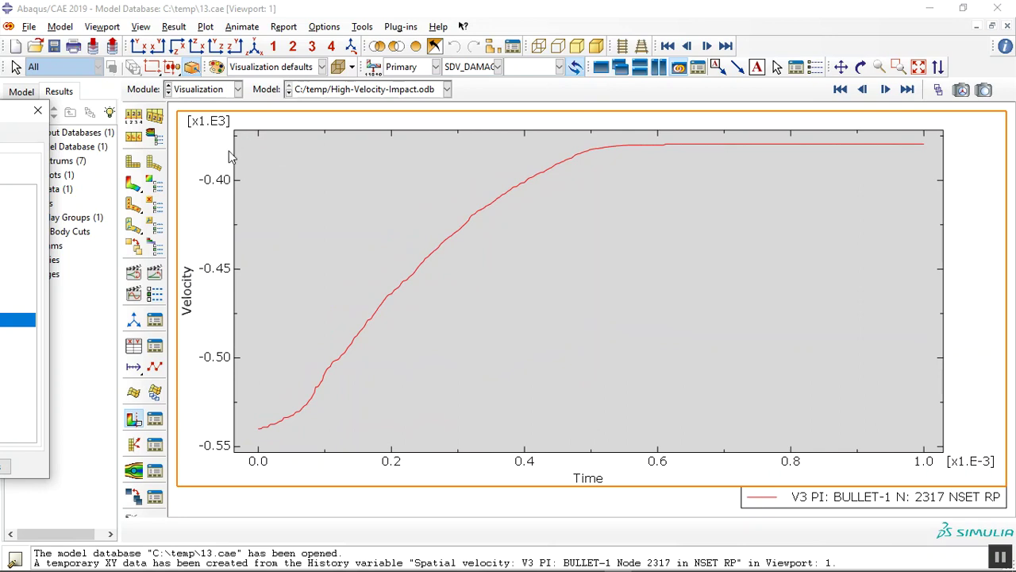
scroll(252, 156, down, 3)
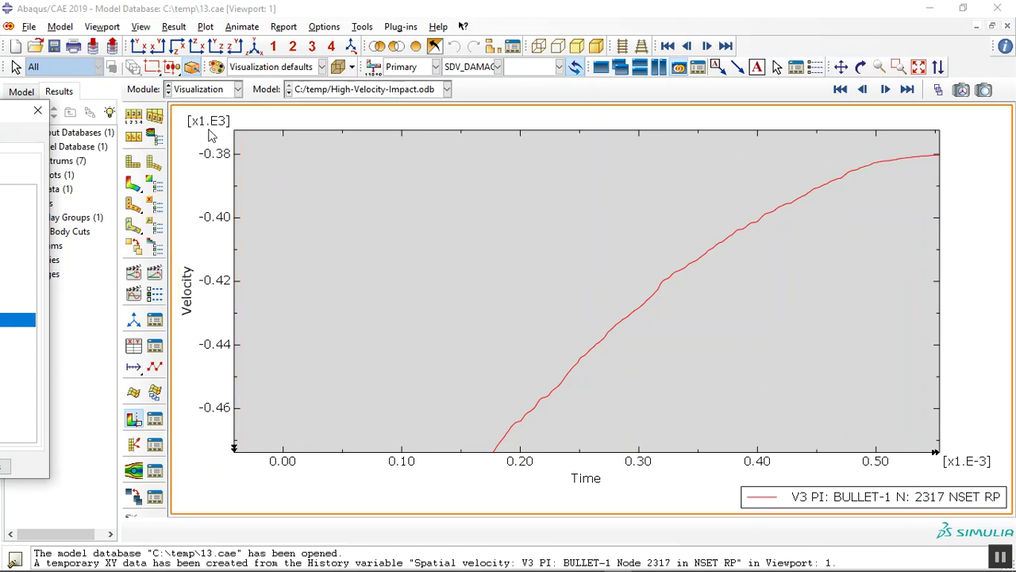
scroll(294, 200, up, 3)
- Plot the history output of kinetic energy ALLKE for the whole model, inspect the curve, and dismiss the history output selection
drag(7, 111, 404, 177)
click(238, 270)
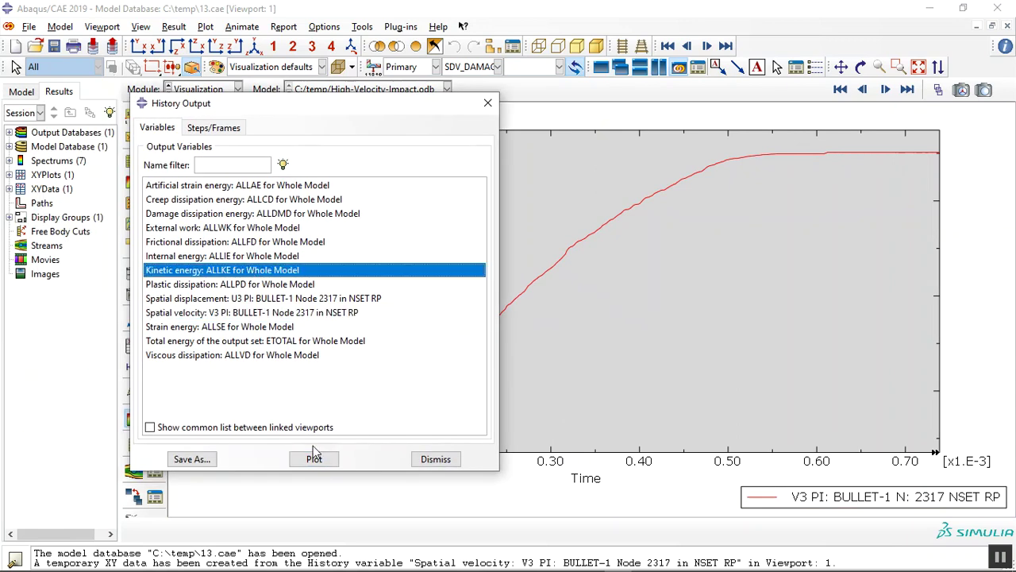
click(317, 459)
drag(458, 103, 16, 99)
scroll(230, 230, down, 2)
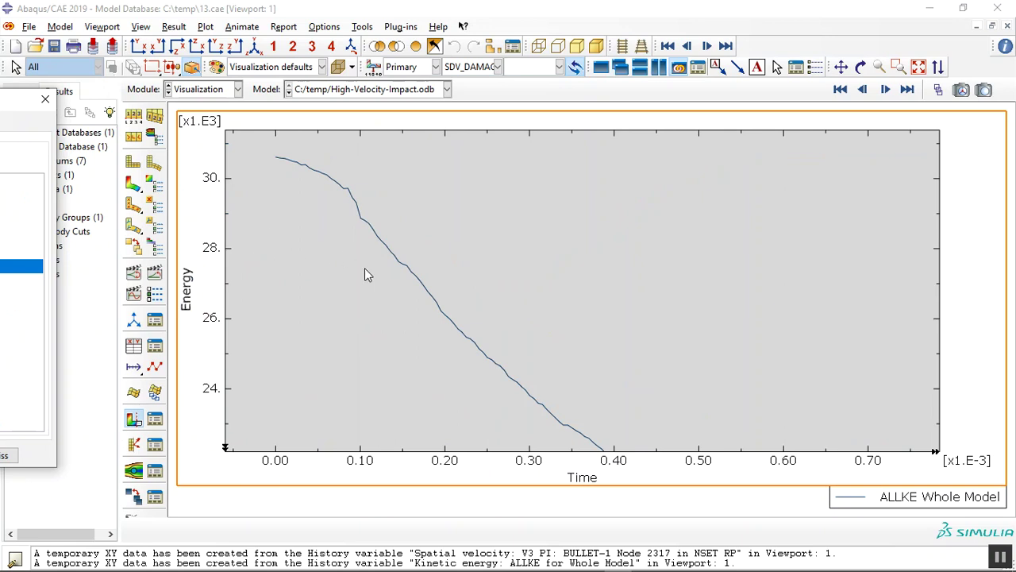
scroll(373, 278, down, 2)
mouse_move(24, 103)
mouse_down()
mouse_move(209, 104)
mouse_move(13, 103)
mouse_up()
click(58, 455)
scroll(285, 227, up, 5)
scroll(744, 391, down, 3)
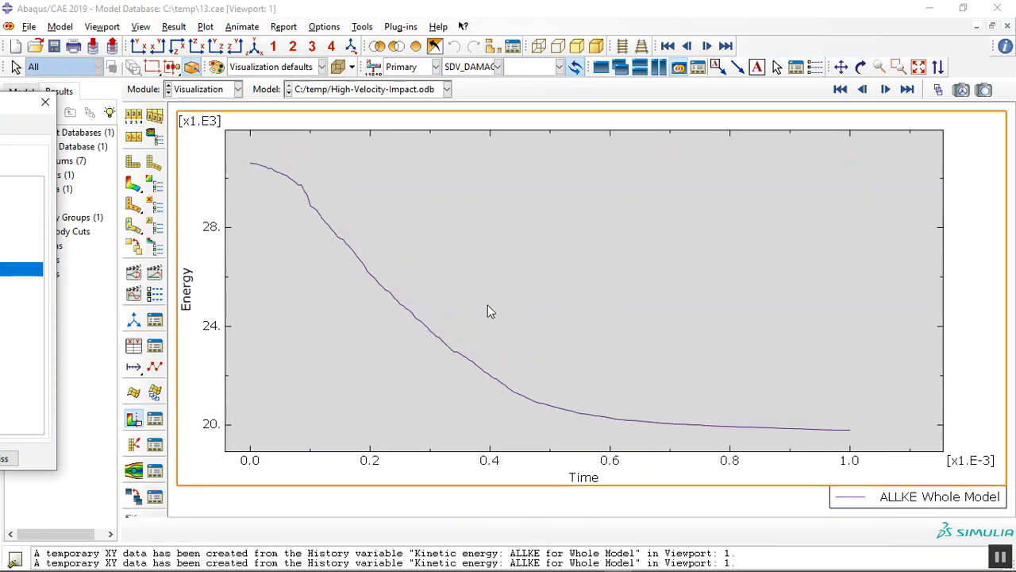
scroll(493, 307, down, 1)
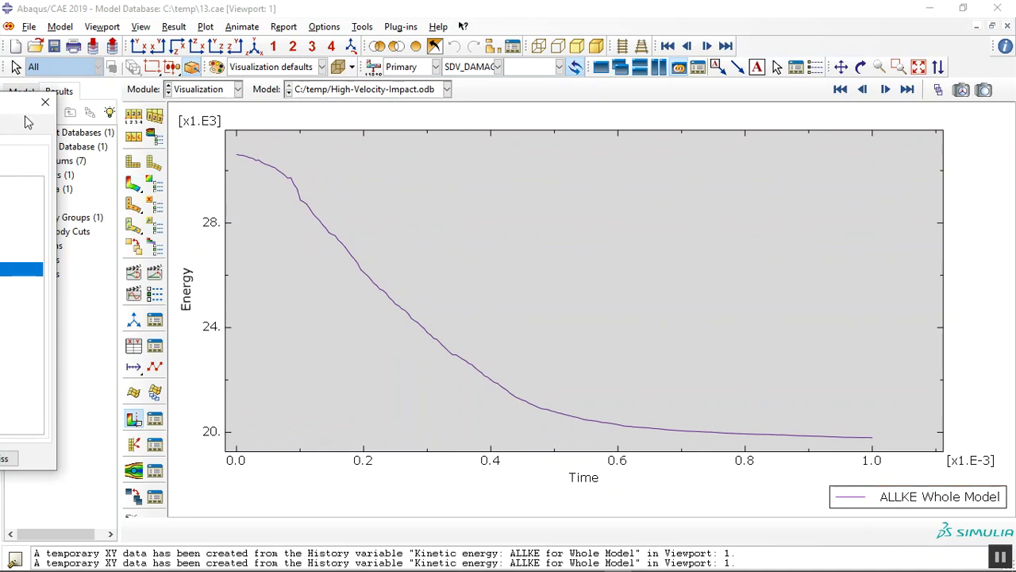
click(45, 101)
- Return to the contour plot of the deformed model
click(134, 185)
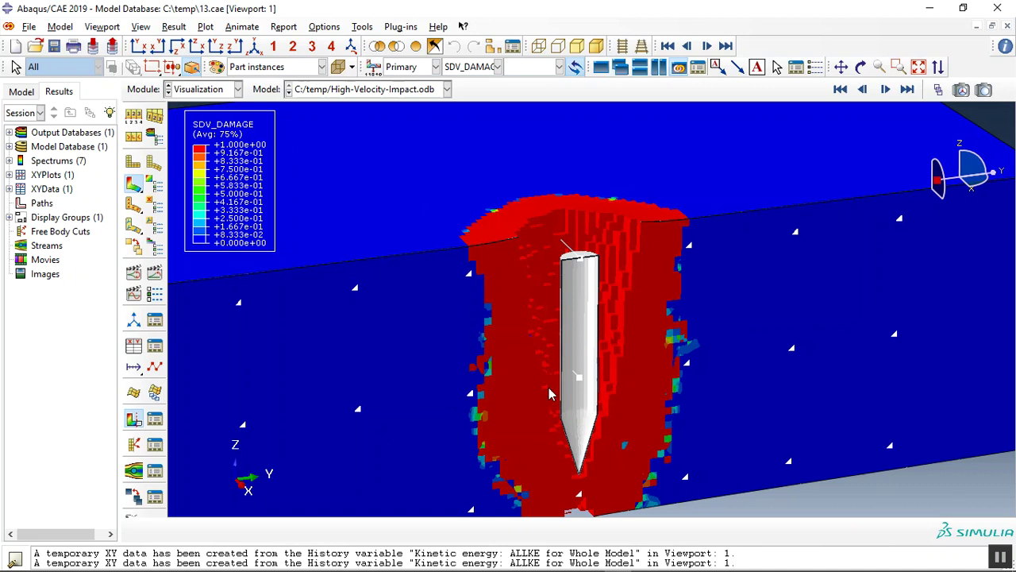
click(476, 68)
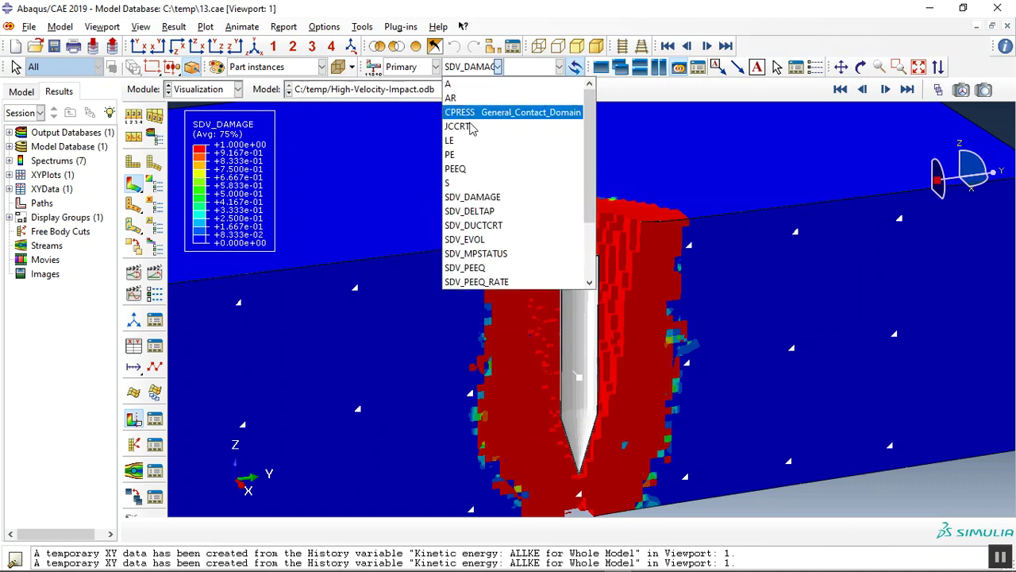
click(875, 500)
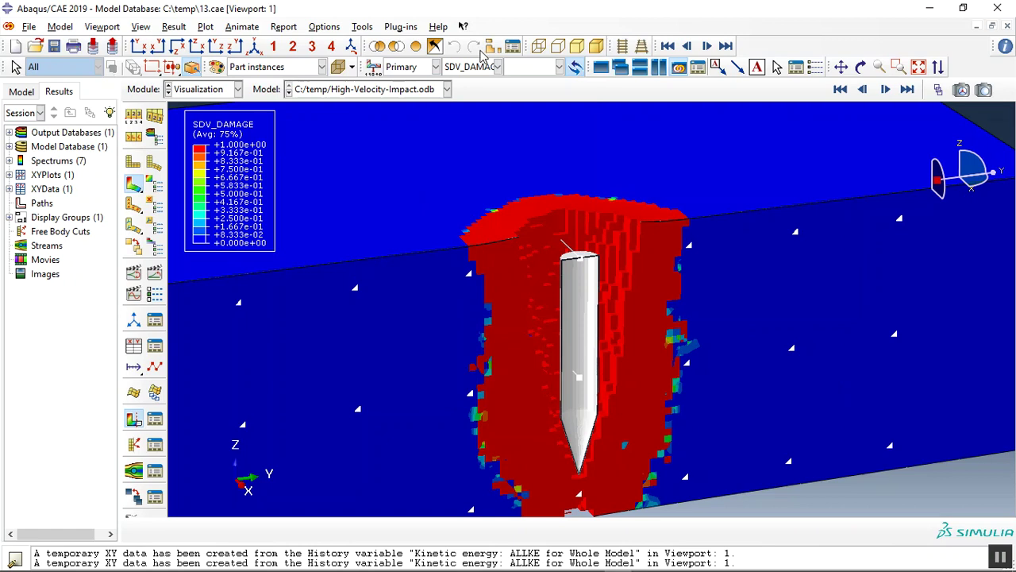
- Start a new display group and set the contoured field output to stress S
click(490, 47)
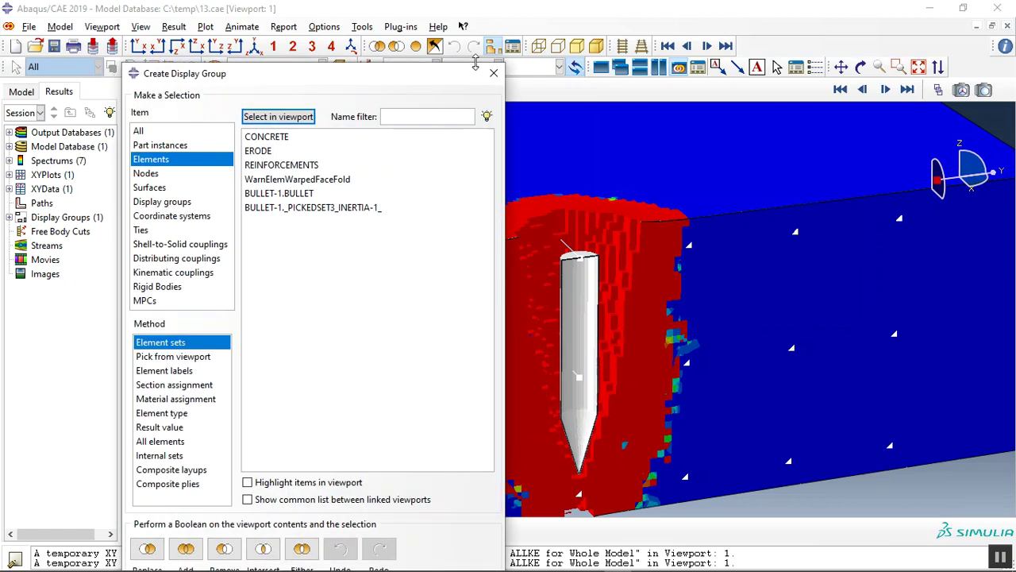
drag(392, 82, 405, 122)
click(468, 66)
click(468, 185)
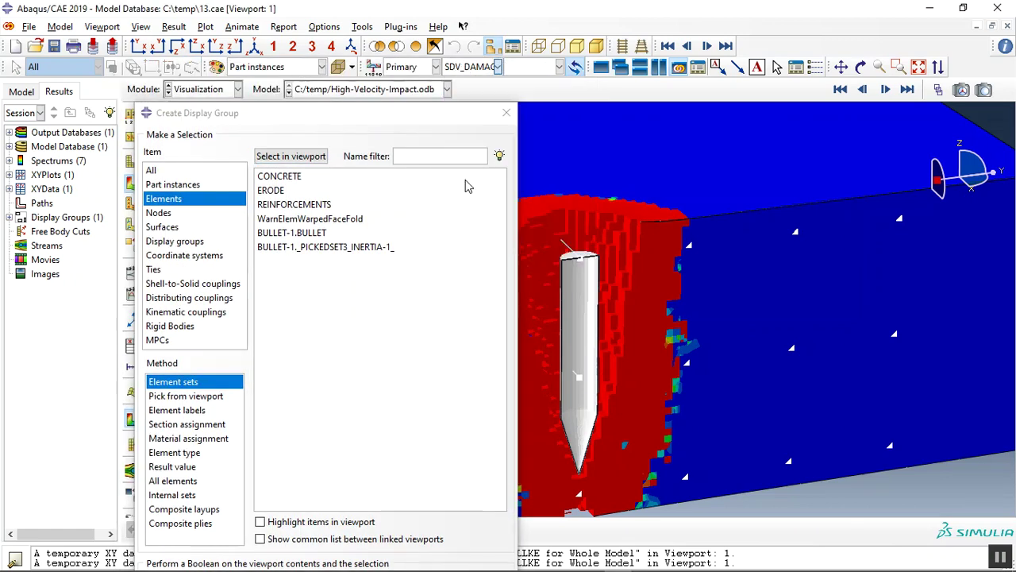
- Replace the displayed model with only the part instances REBAR-1, REBAR-1-LIN-2-1 and REBAR-1-LIN-2-1-1
click(161, 186)
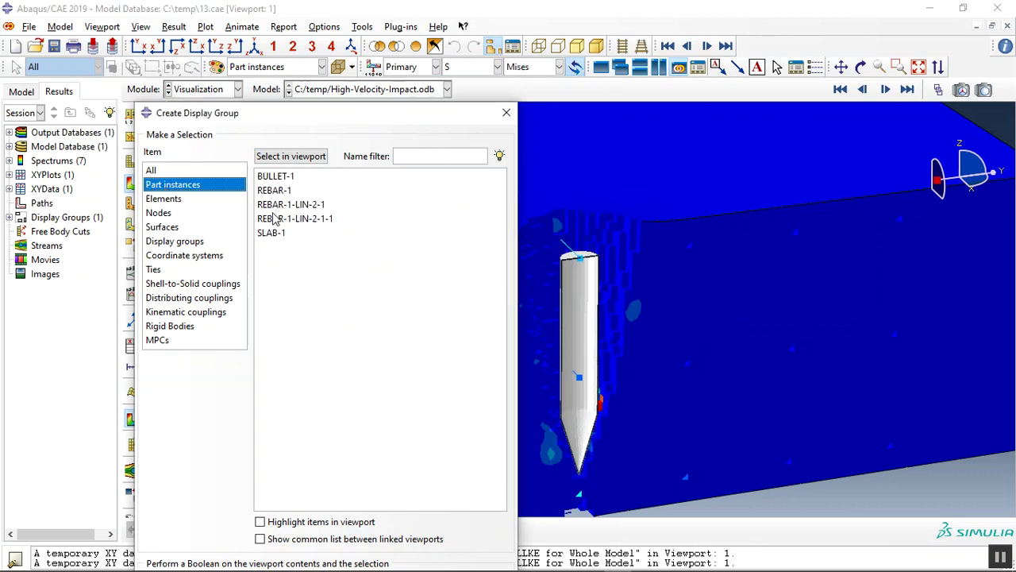
click(278, 205)
shift+click(279, 219)
click(278, 190)
shift+click(280, 220)
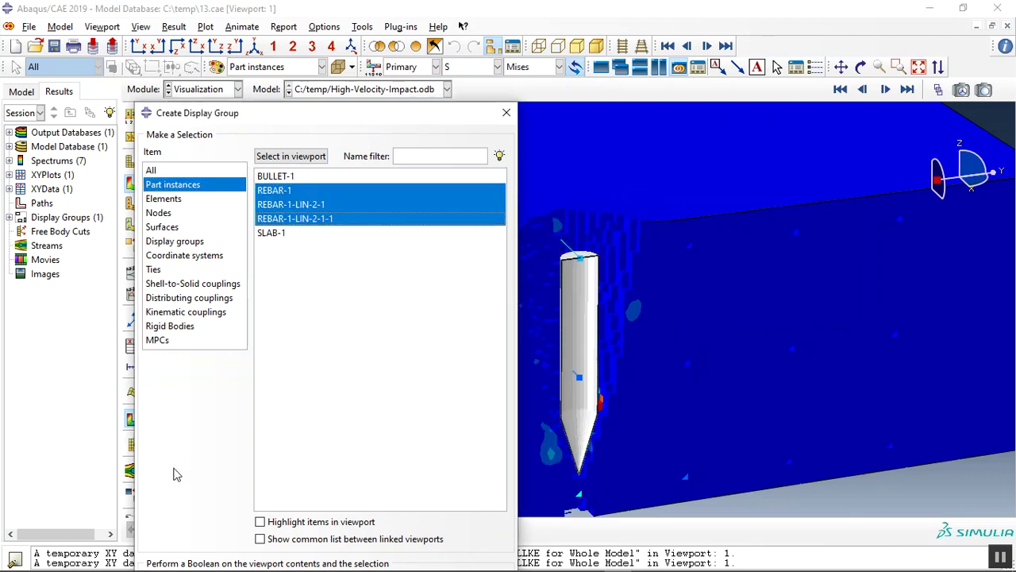
drag(278, 112, 238, 19)
click(120, 493)
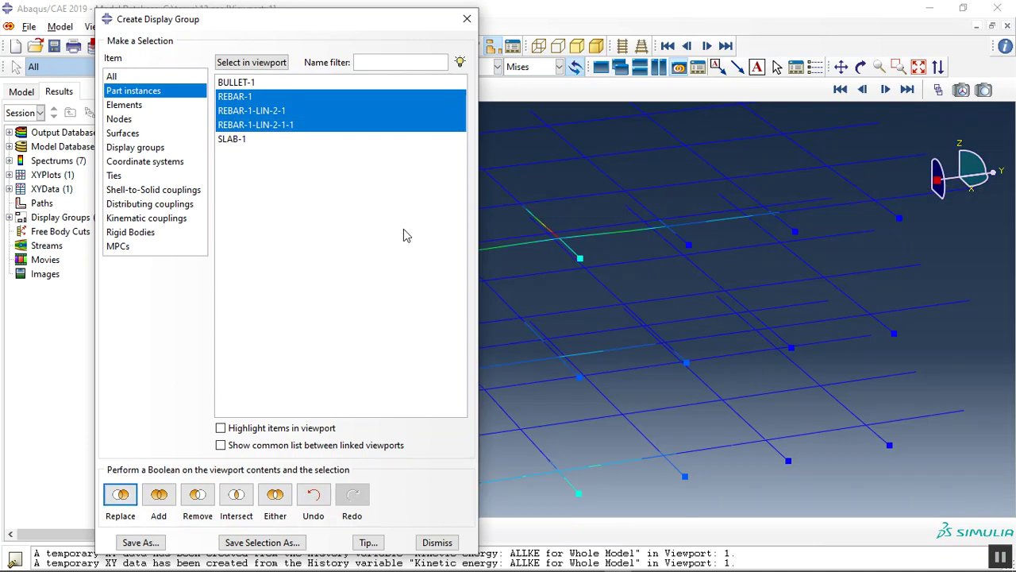
click(466, 18)
scroll(369, 236, down, 3)
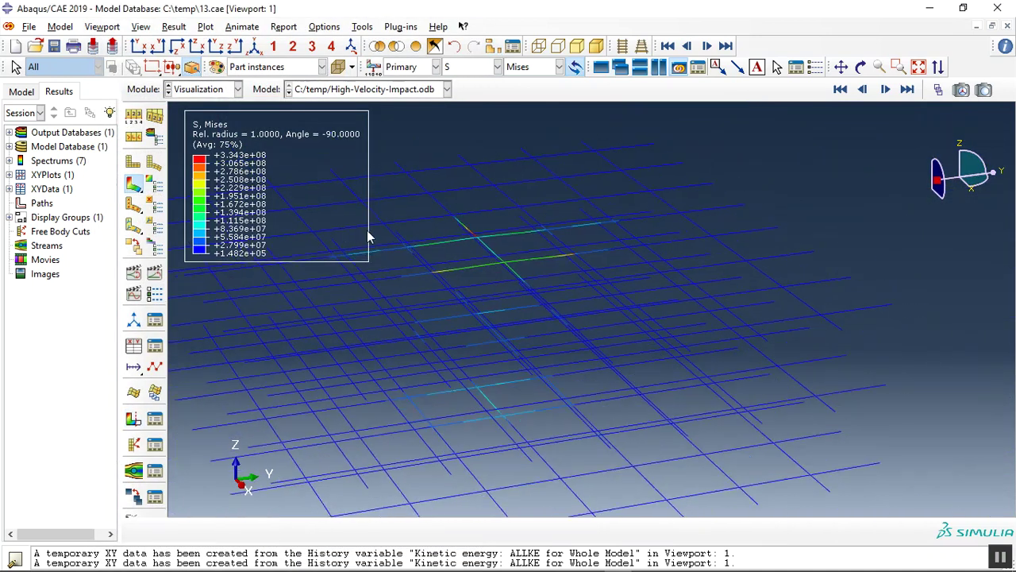
- Turn on rendering of beam profiles for the rebars and rotate the model to view the reinforcement grid from another angle
click(142, 27)
click(188, 302)
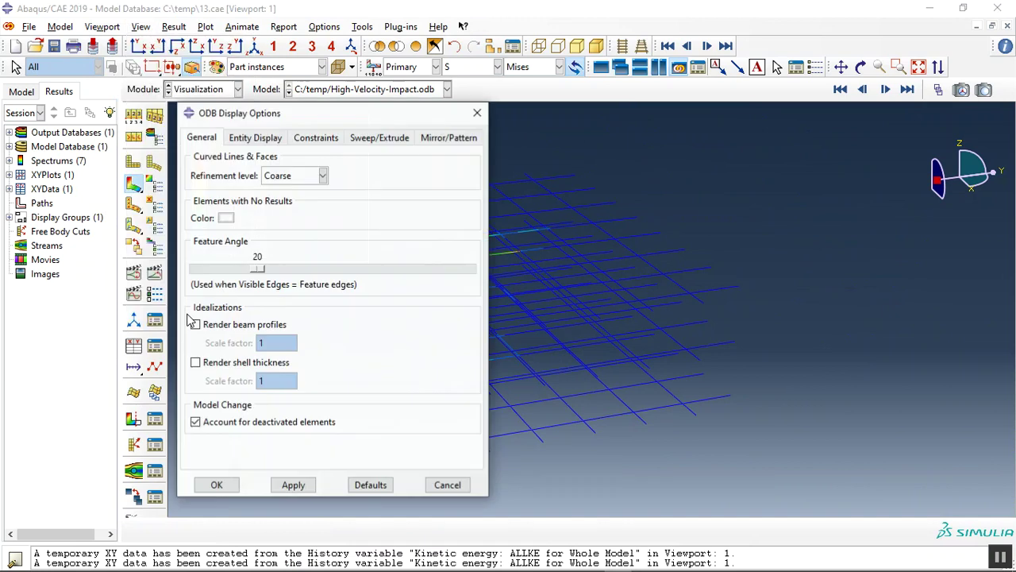
click(197, 324)
click(216, 485)
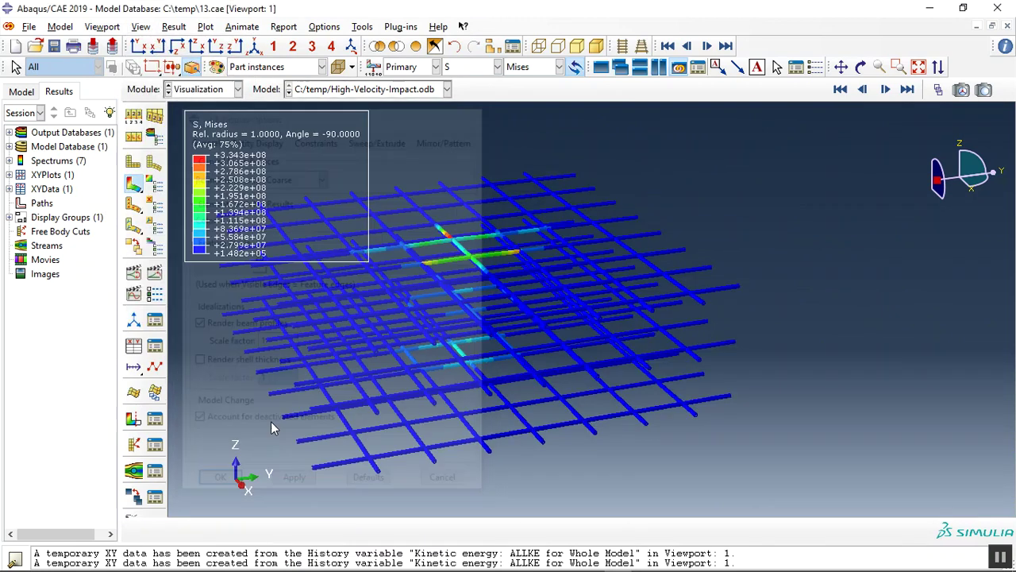
click(861, 67)
drag(431, 344, 542, 302)
- Contour the rebars by JCCRT, followed by displacement U
click(497, 67)
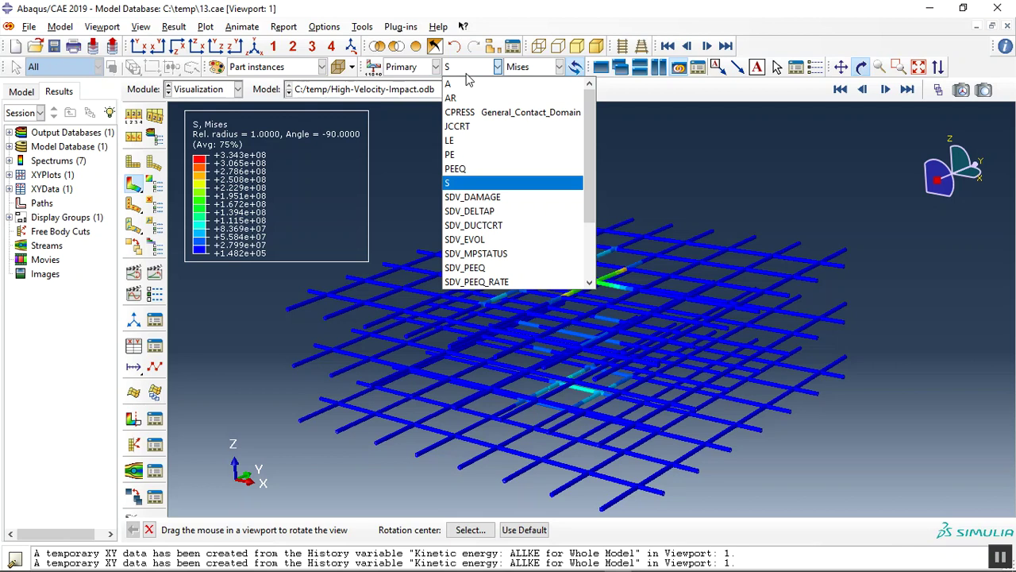
click(468, 127)
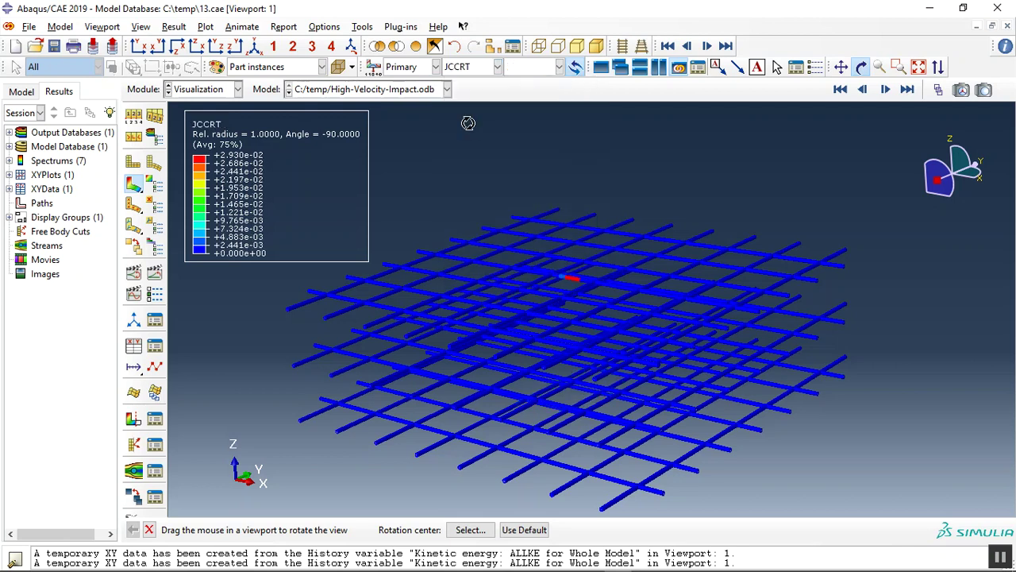
click(492, 68)
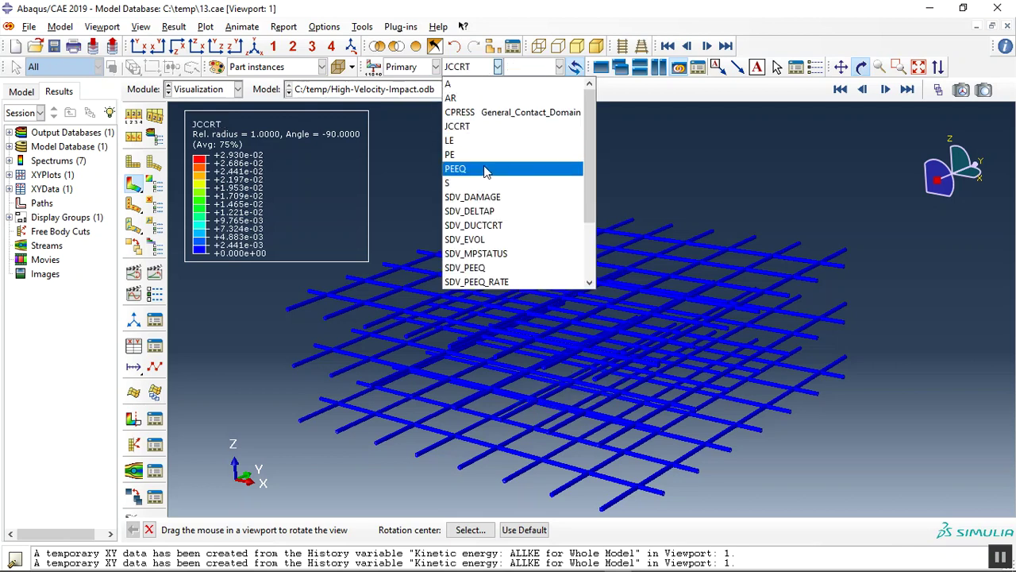
click(476, 239)
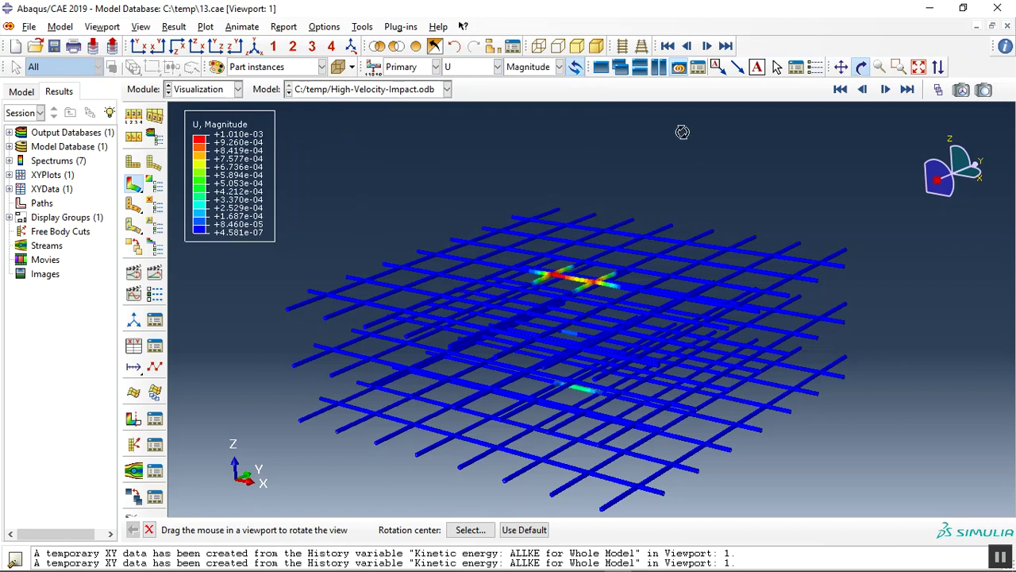
- Restore the whole model and replace the display with only the concrete slab part instance
click(493, 46)
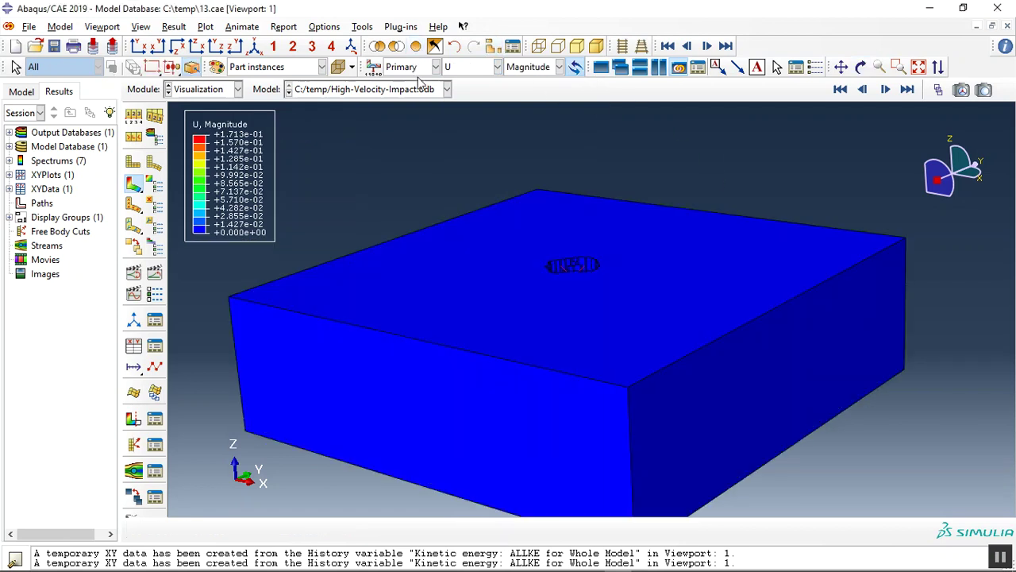
click(377, 46)
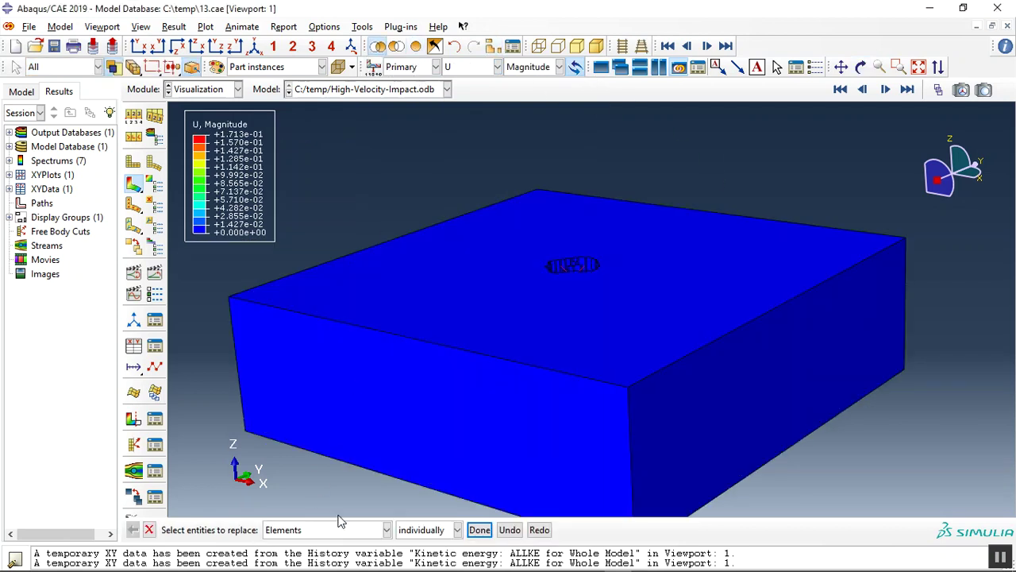
click(388, 530)
click(323, 463)
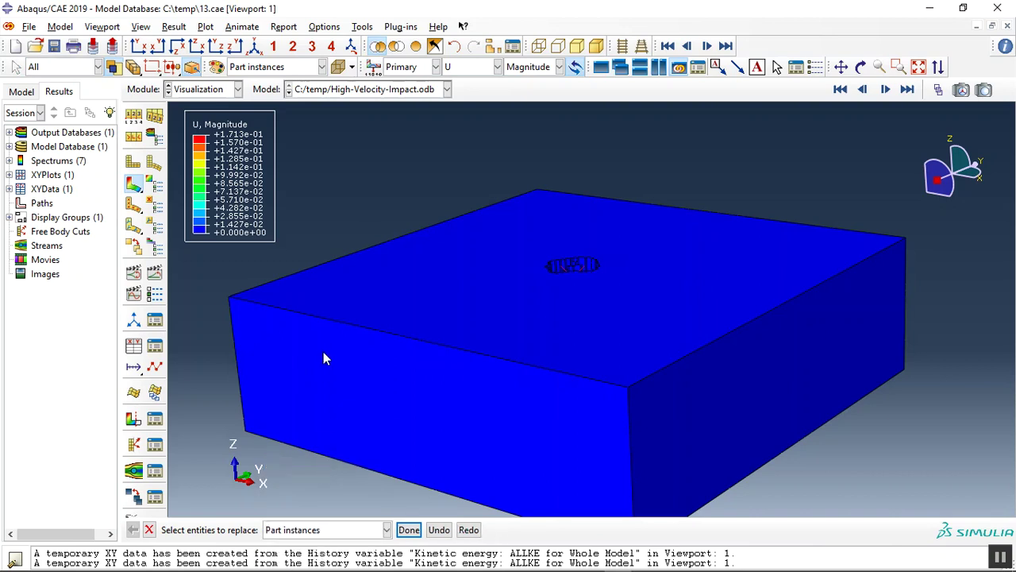
click(301, 297)
middle_click(301, 296)
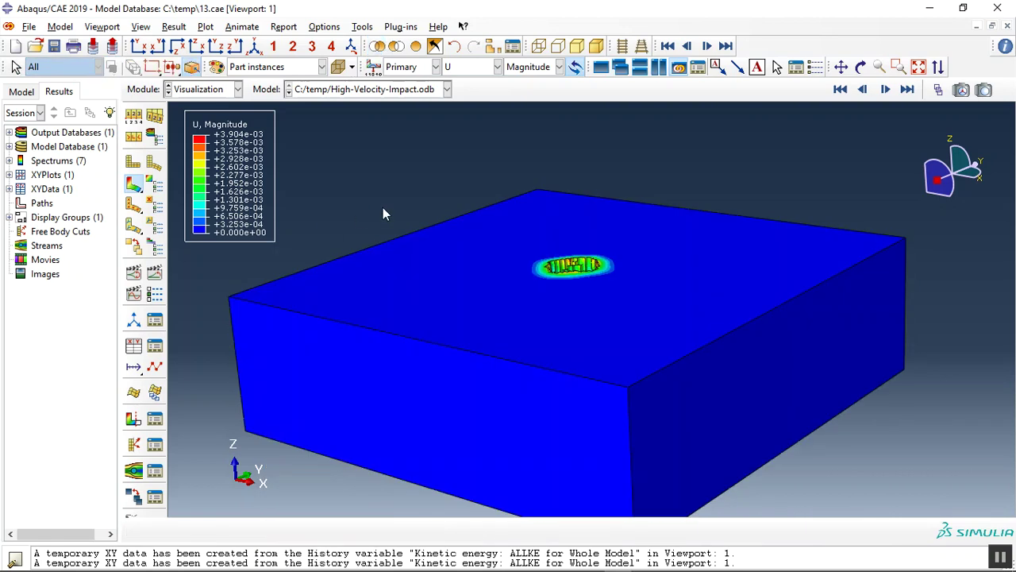
- Activate a view cut through the slab and rotate the model to expose the penetration hole
click(134, 418)
click(860, 67)
drag(590, 415, 485, 386)
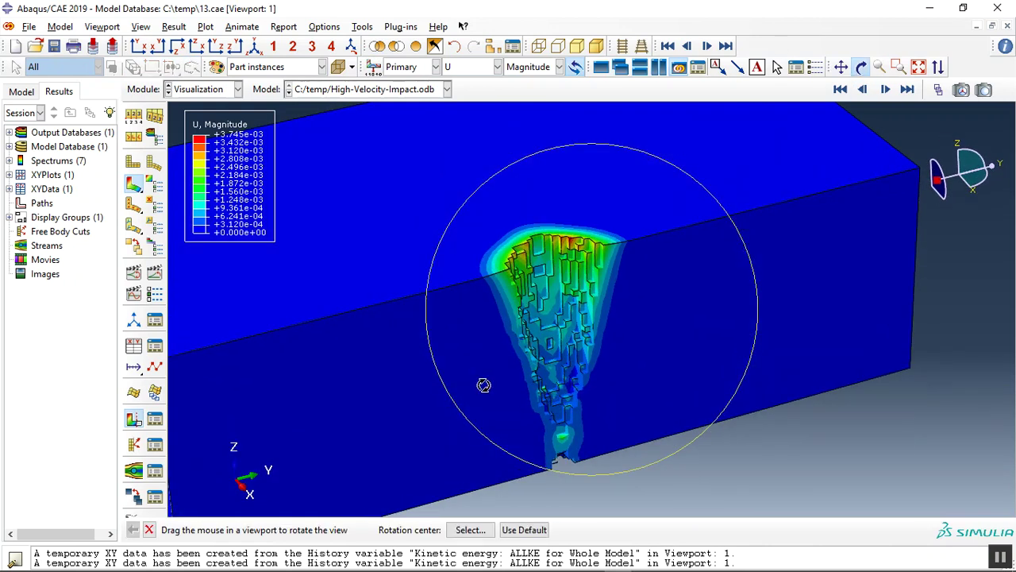
key(Escape)
click(155, 184)
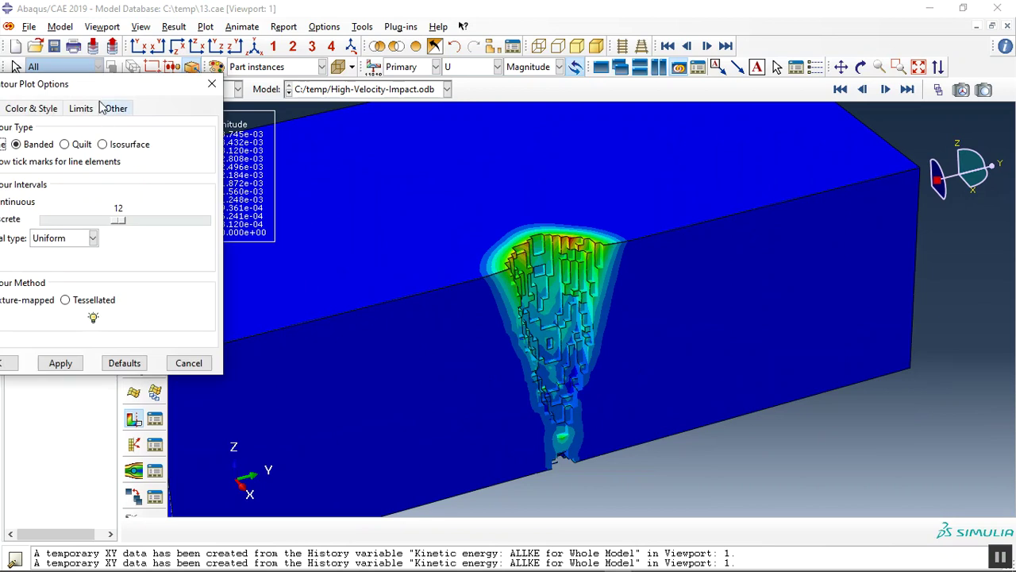
drag(98, 84, 167, 55)
click(151, 79)
click(77, 162)
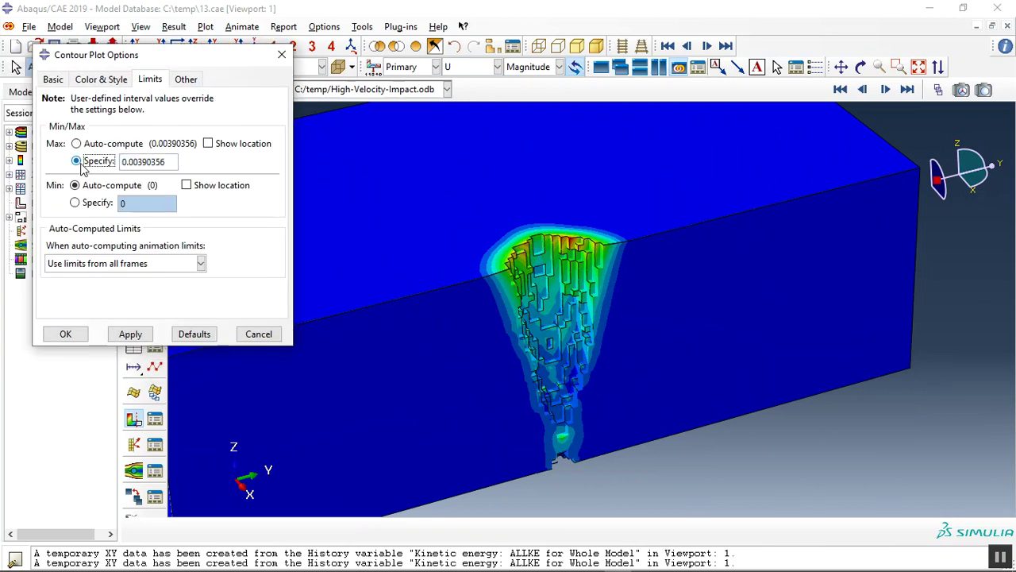
click(281, 55)
- Change the slab's contoured field output to stress S and apply a specified maximum contour limit of 4.29016E+07
click(493, 67)
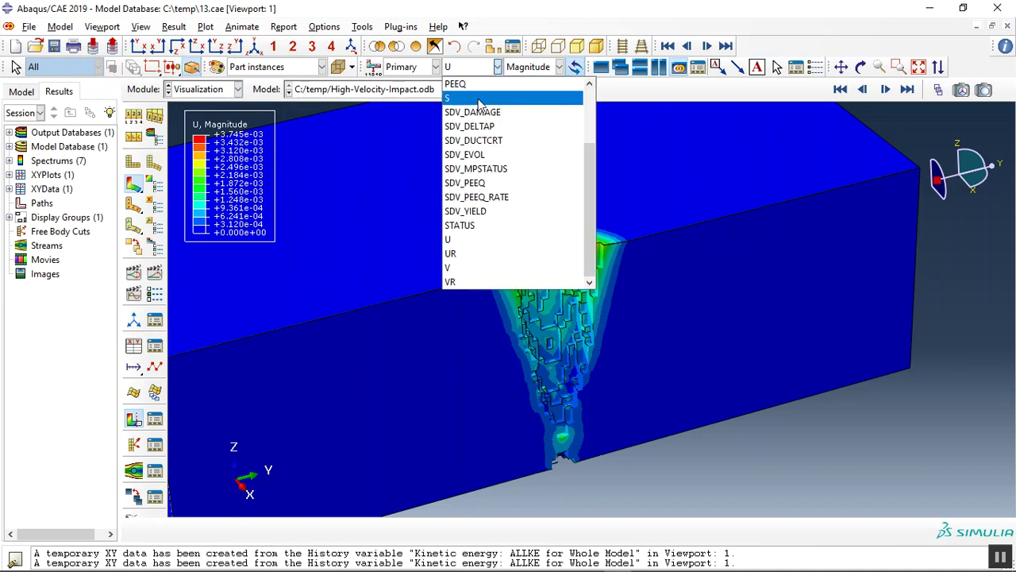
click(463, 98)
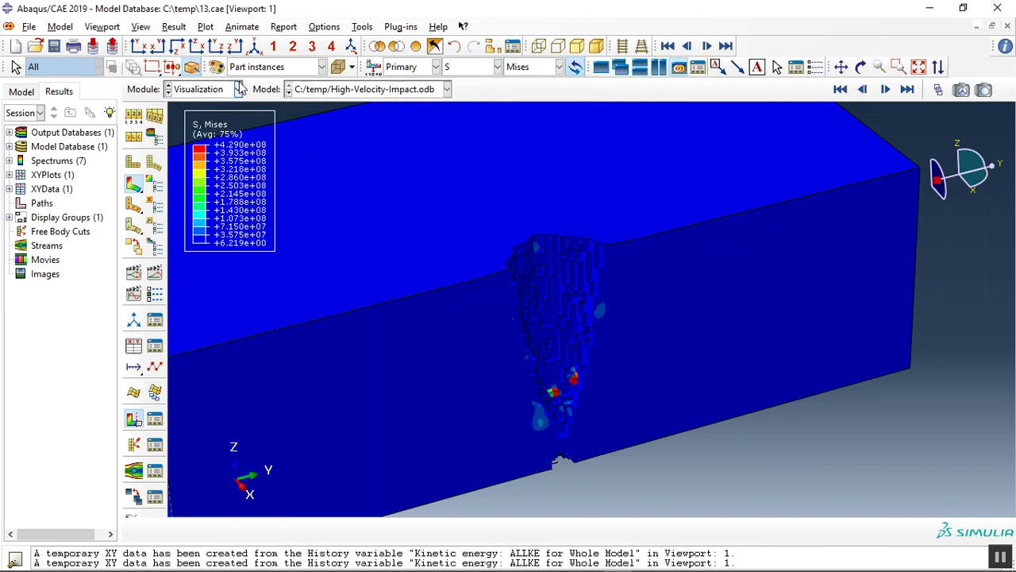
click(155, 184)
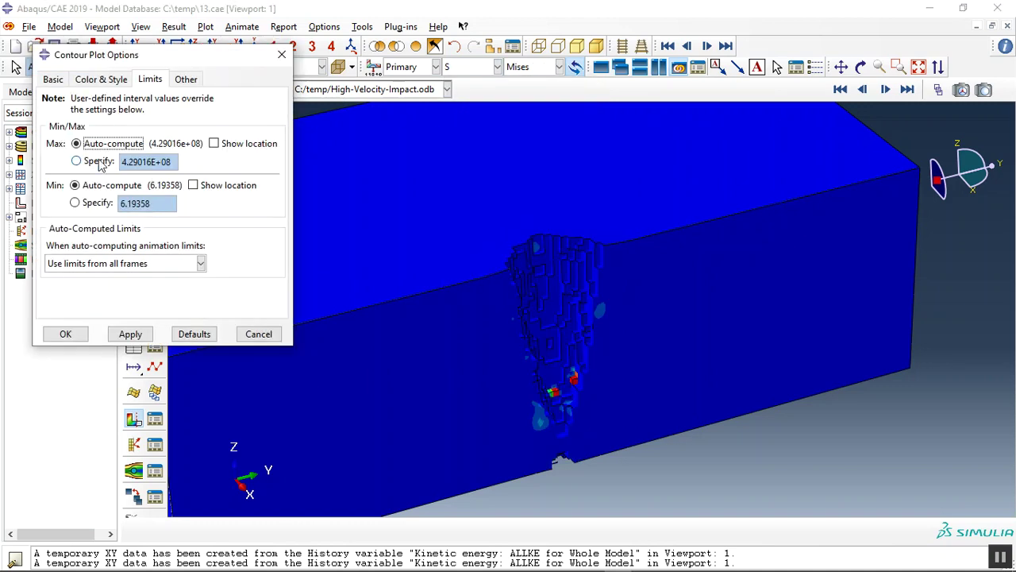
click(99, 161)
double_click(170, 162)
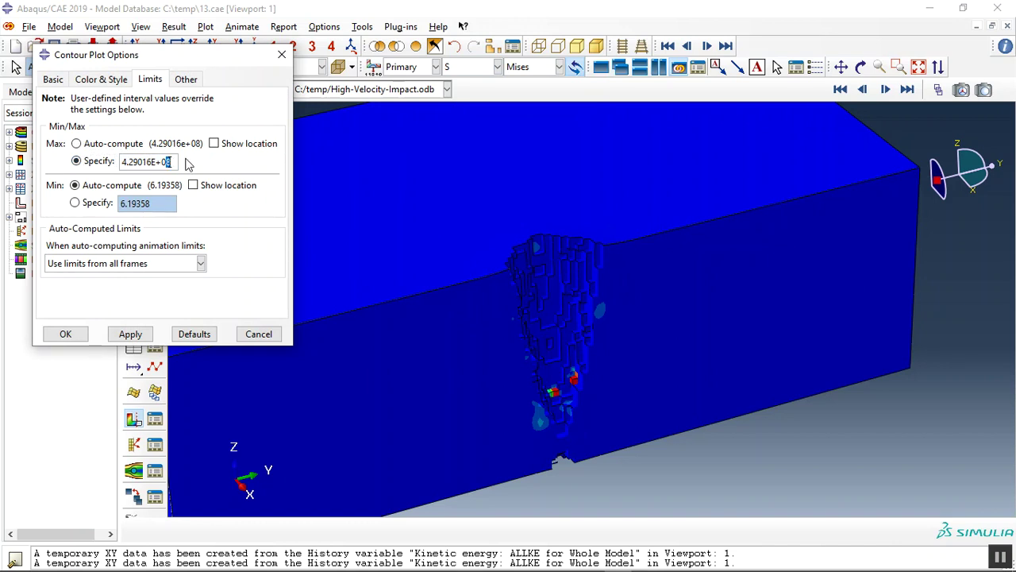
text(07)
click(132, 334)
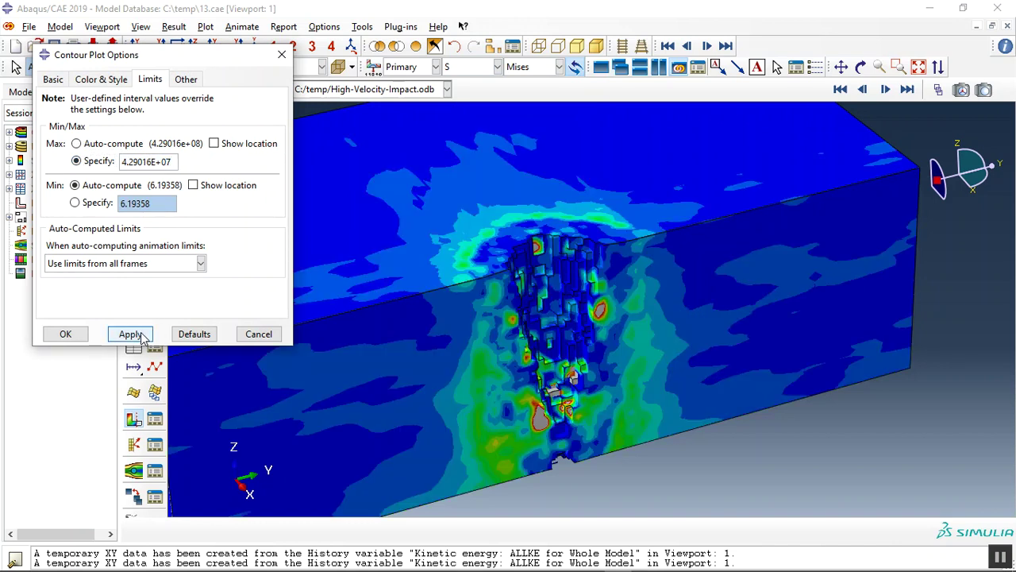
- Lower the specified maximum contour limit to 4.29016E+06 and apply it
click(169, 162)
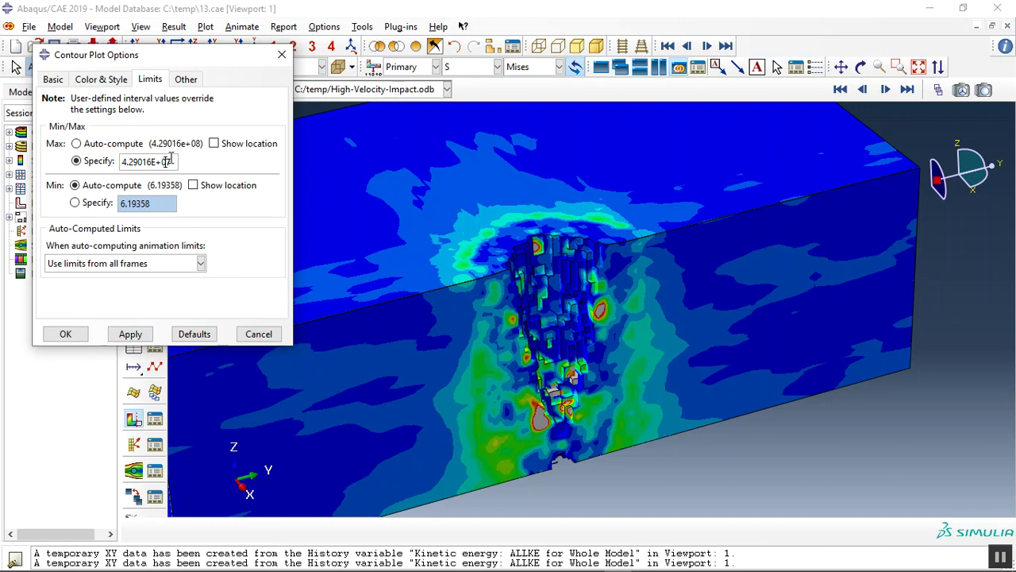
text(6)
click(130, 334)
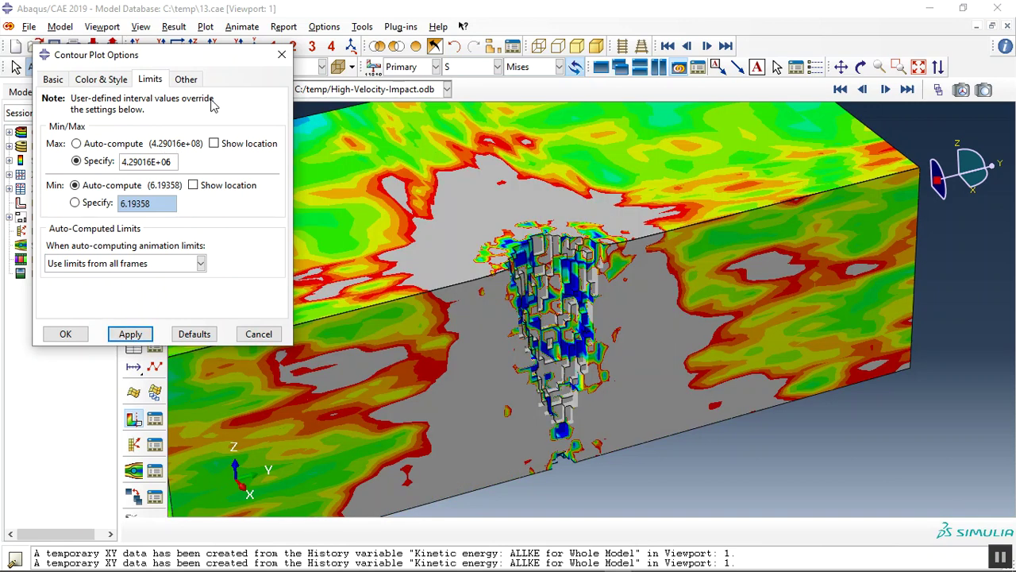
- Animate the slab's stress contours over the time history, stopping at the last frame with the contour options closed
drag(237, 55, 5, 63)
click(155, 275)
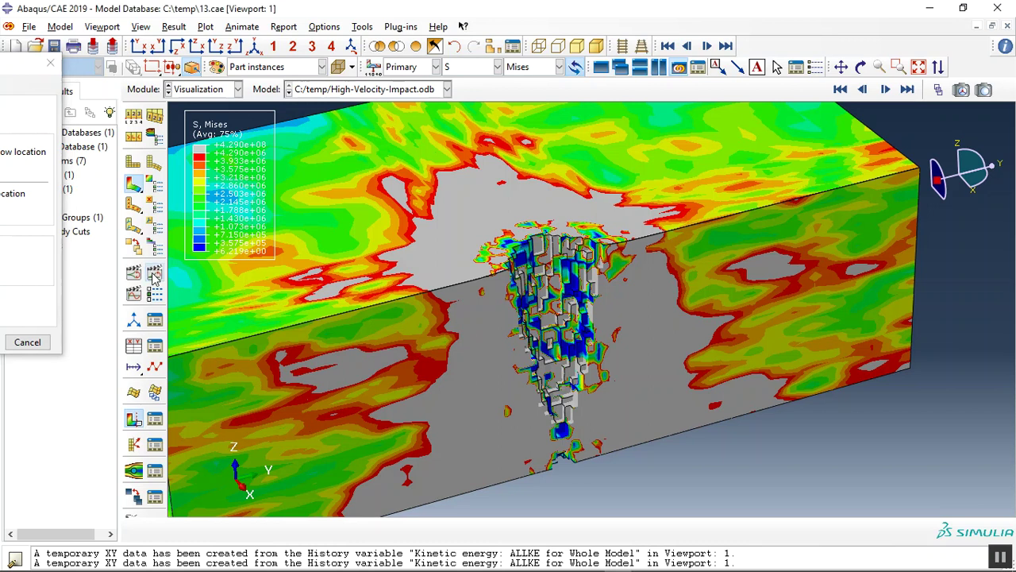
click(155, 274)
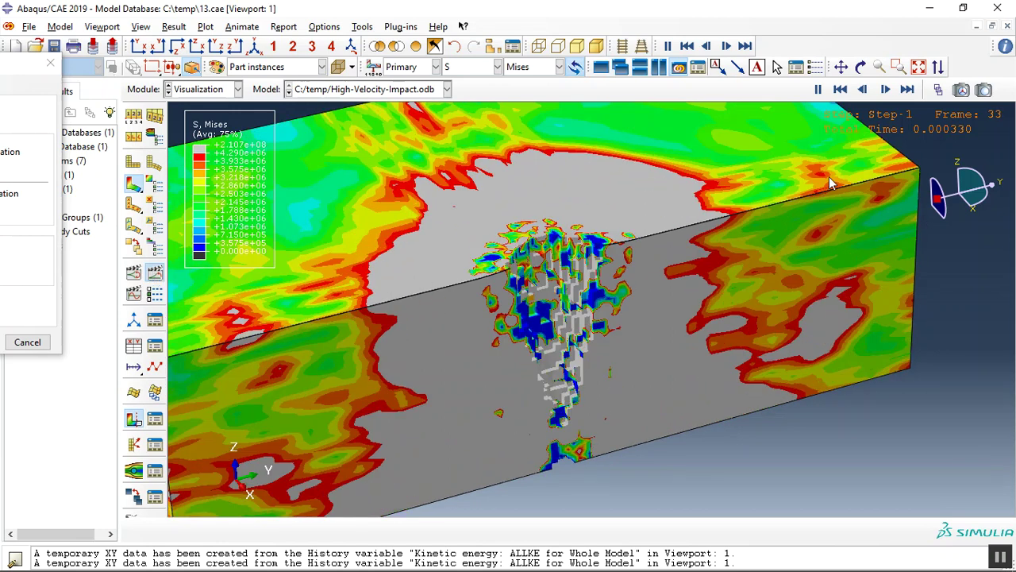
click(907, 89)
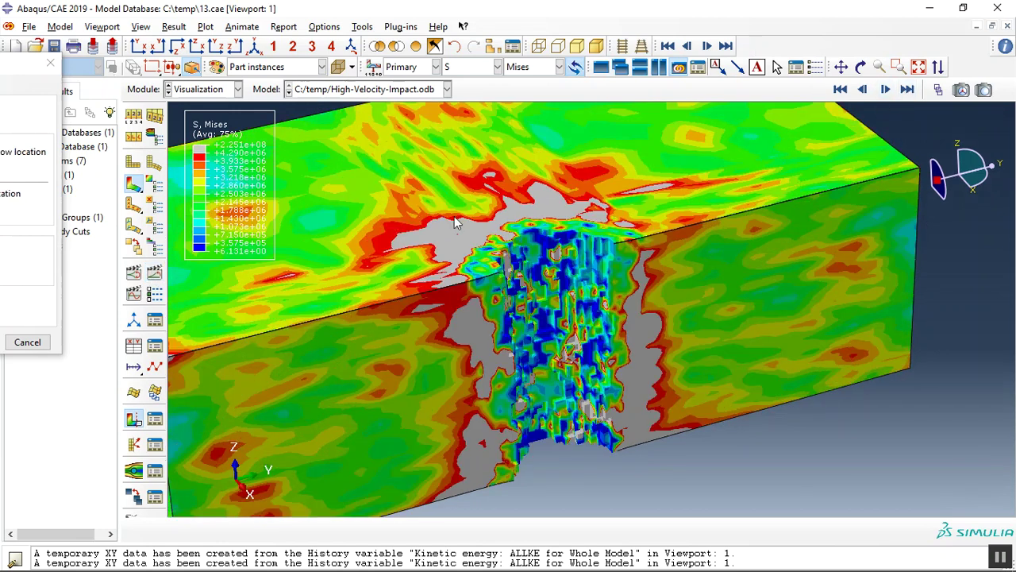
drag(32, 66, 533, 106)
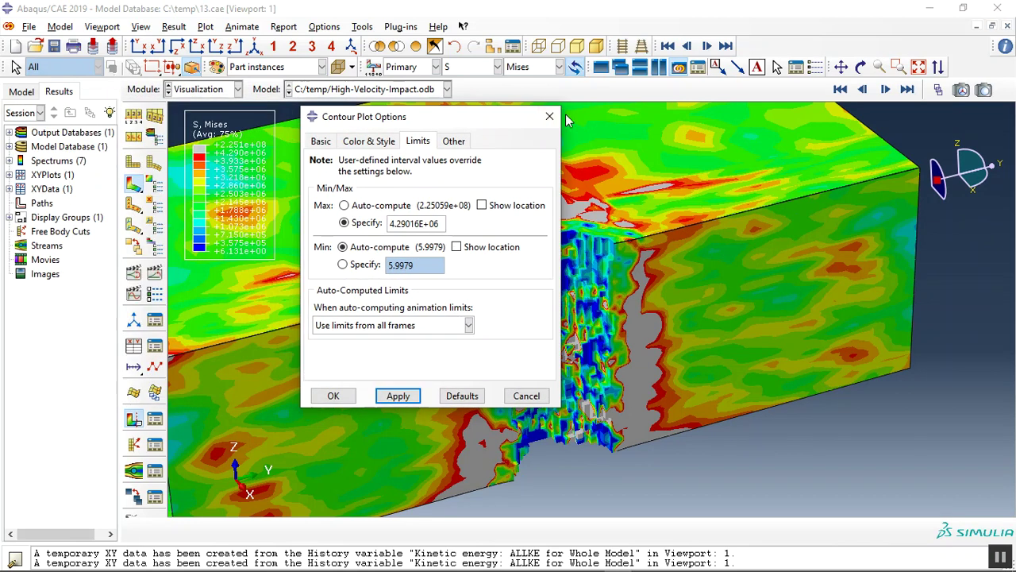
click(547, 111)
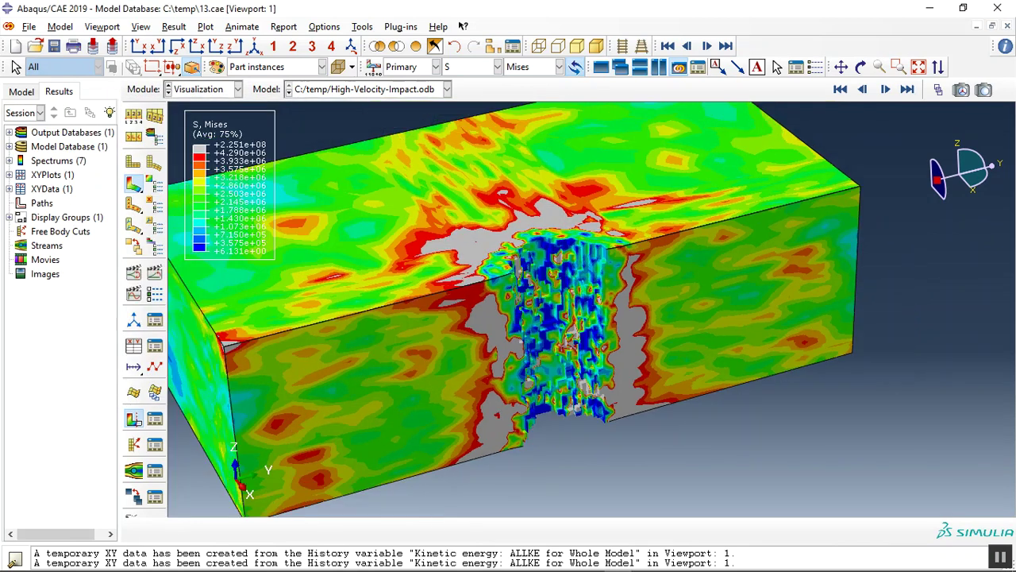
- Switch to the paper in Foxit PhantomPDF and examine its velocity and energy figures
click(343, 560)
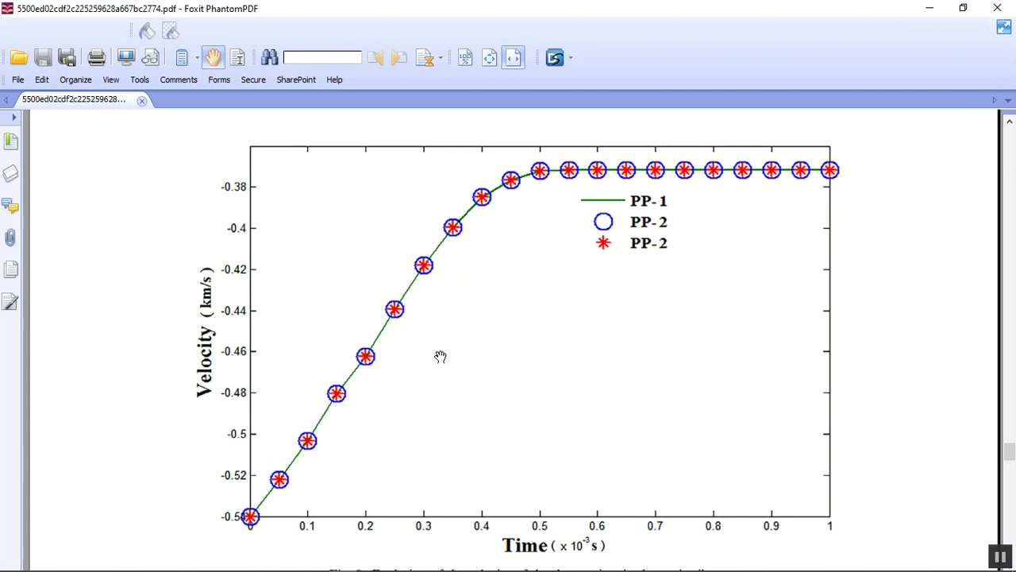
scroll(596, 270, up, 3)
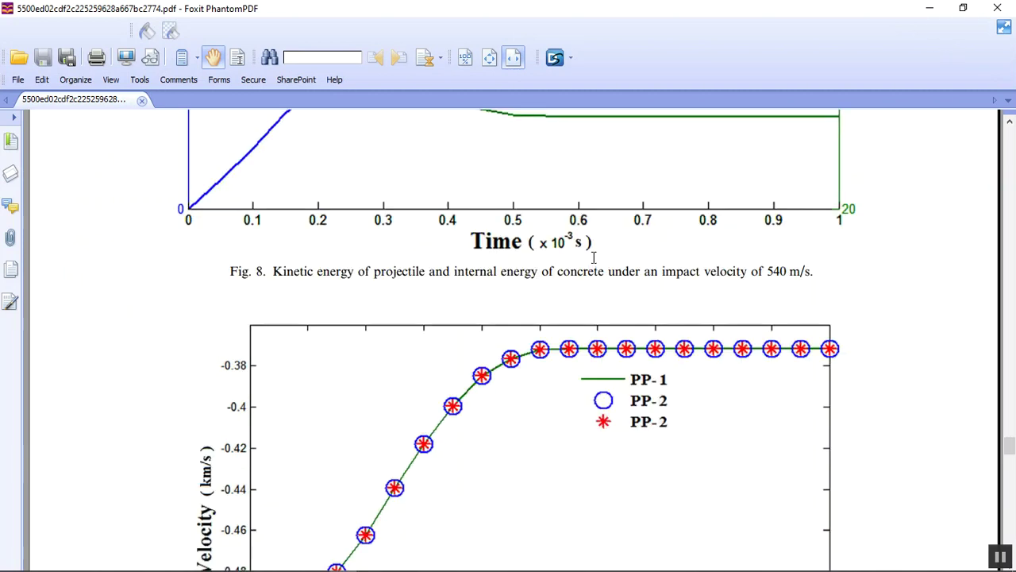
scroll(532, 278, down, 20)
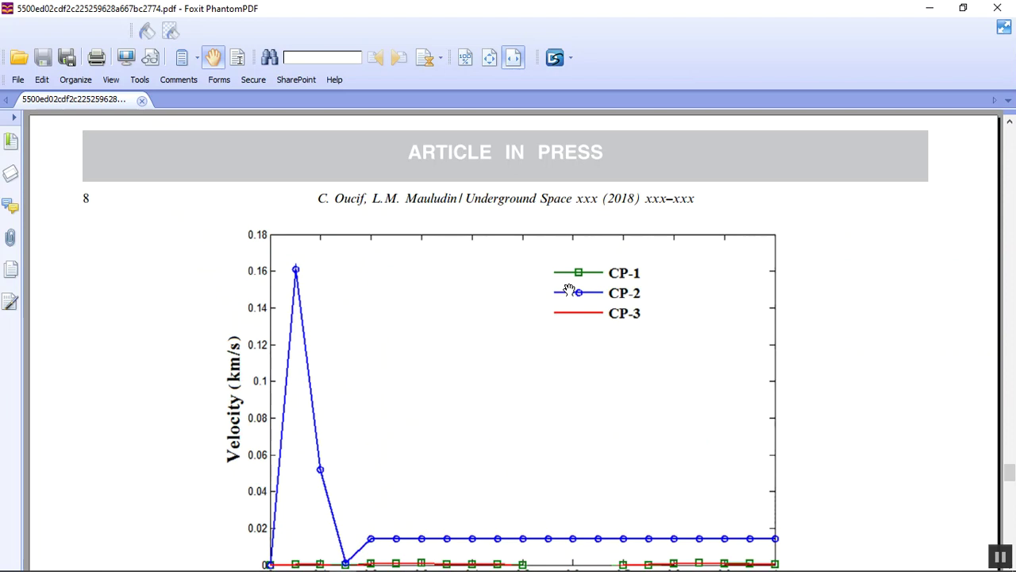
click(930, 8)
- Switch to the Firefox browser and open the "High-velocity impact on the RC panel- Paper validation" article in a new tab
click(480, 561)
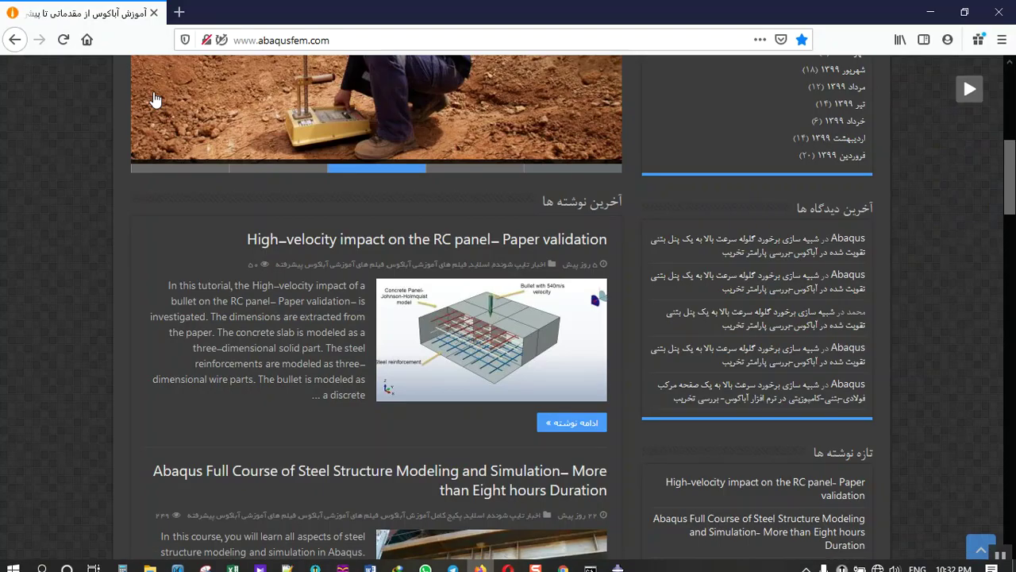
scroll(317, 208, down, 1)
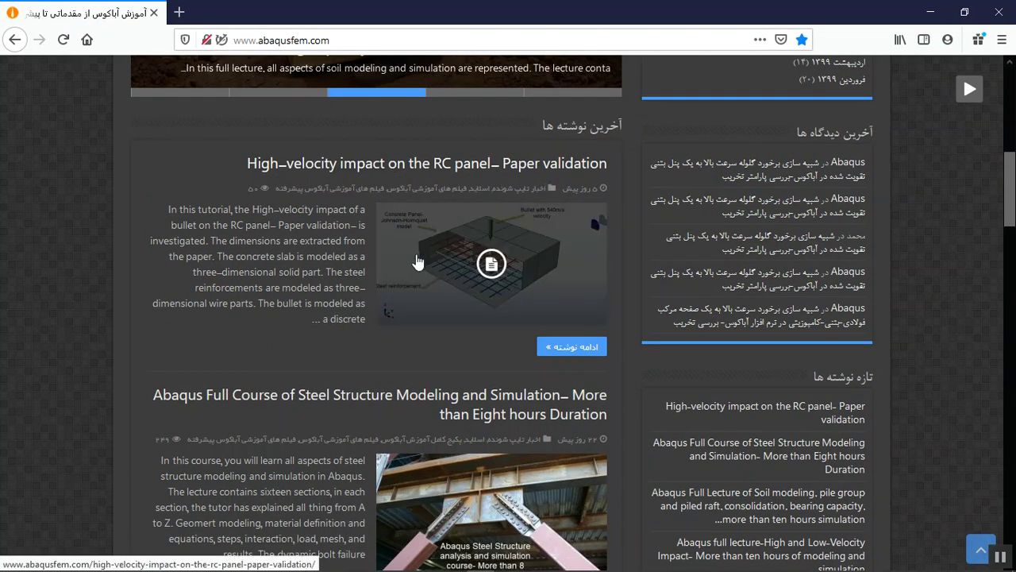
middle_click(556, 348)
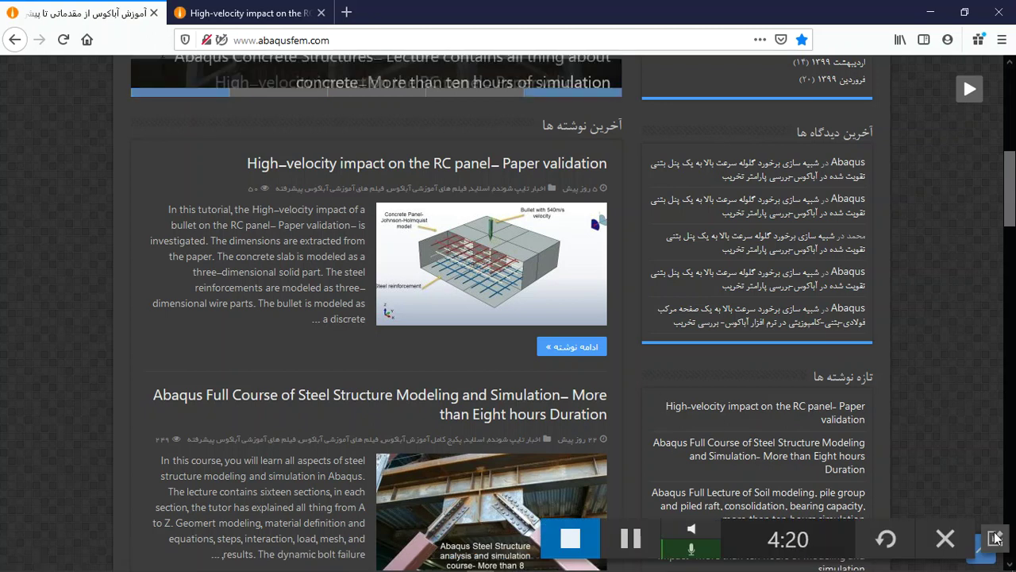
click(238, 6)
- Read through the article's model description and result figures, down to the purchase information
scroll(381, 364, down, 5)
scroll(381, 365, down, 3)
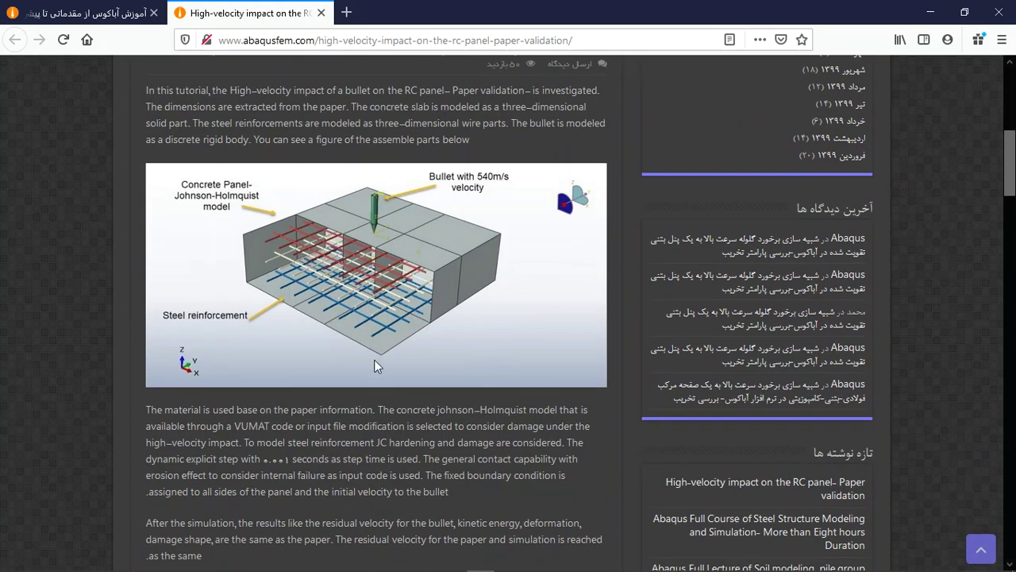
scroll(350, 328, up, 2)
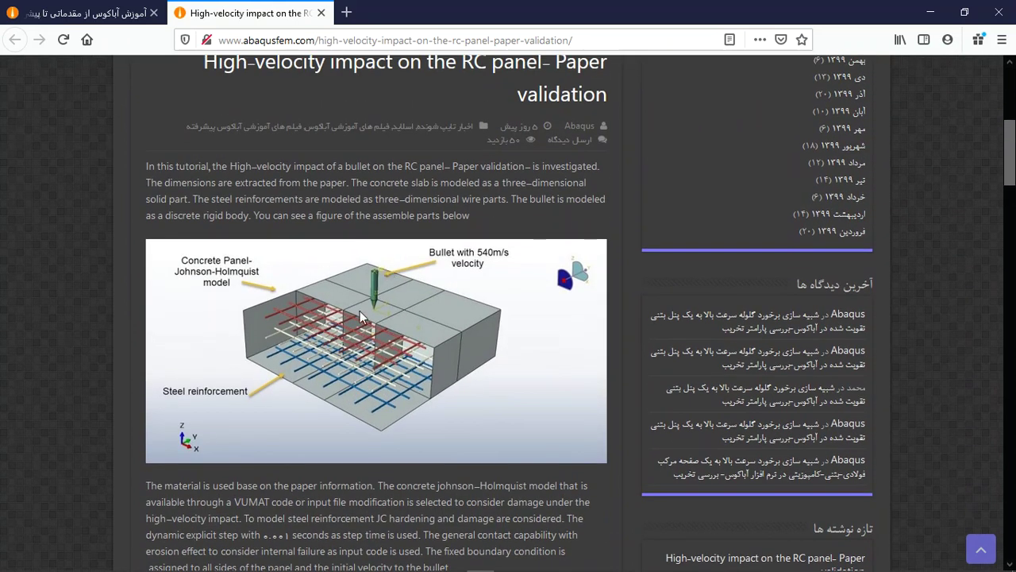
scroll(347, 339, down, 5)
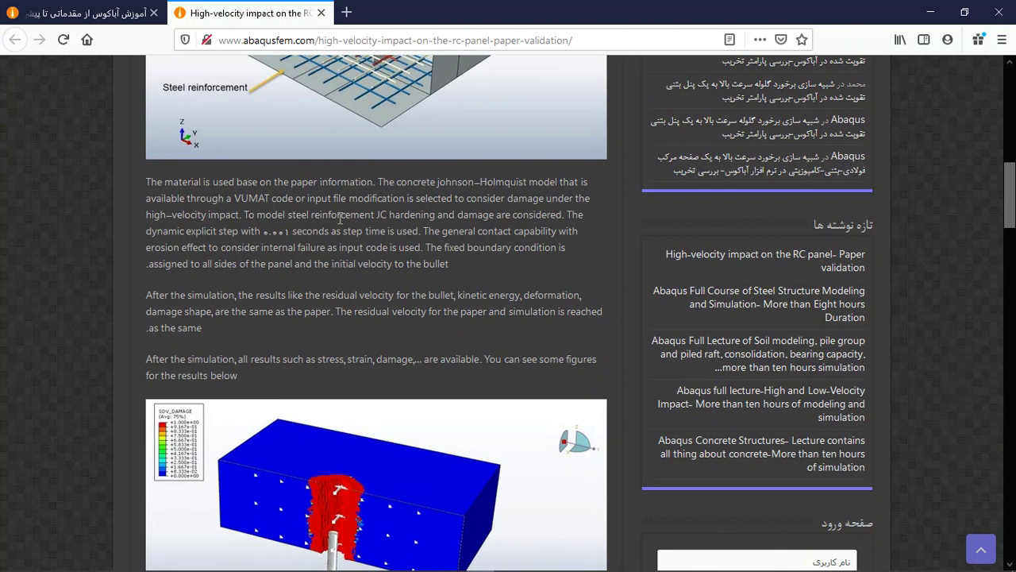
scroll(344, 231, down, 4)
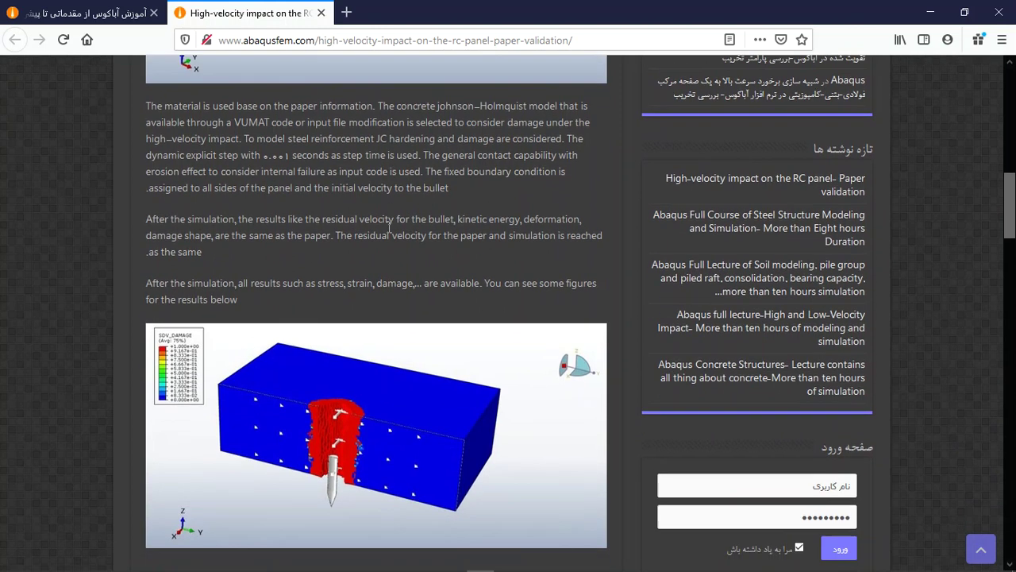
scroll(344, 231, down, 13)
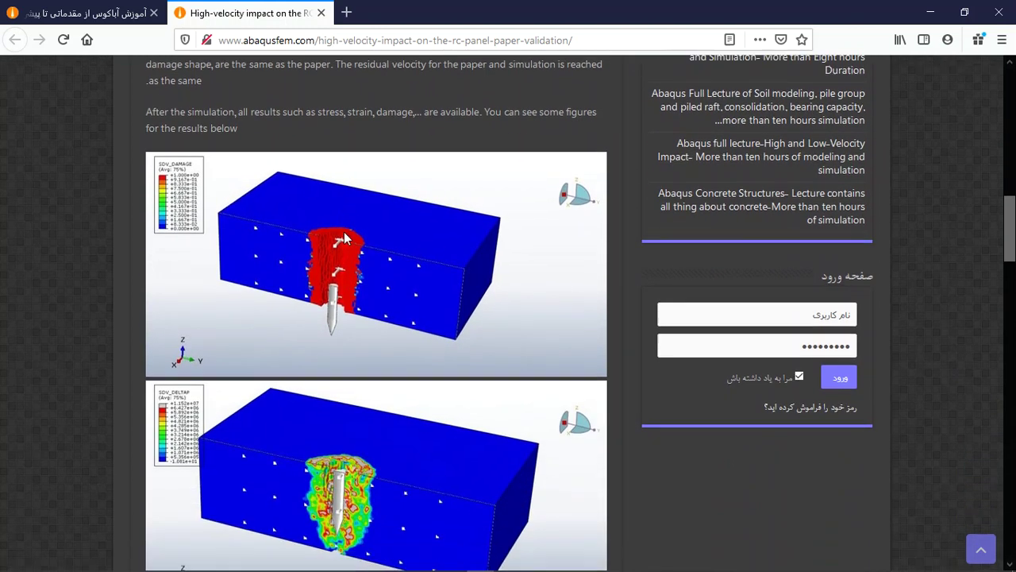
scroll(346, 237, down, 4)
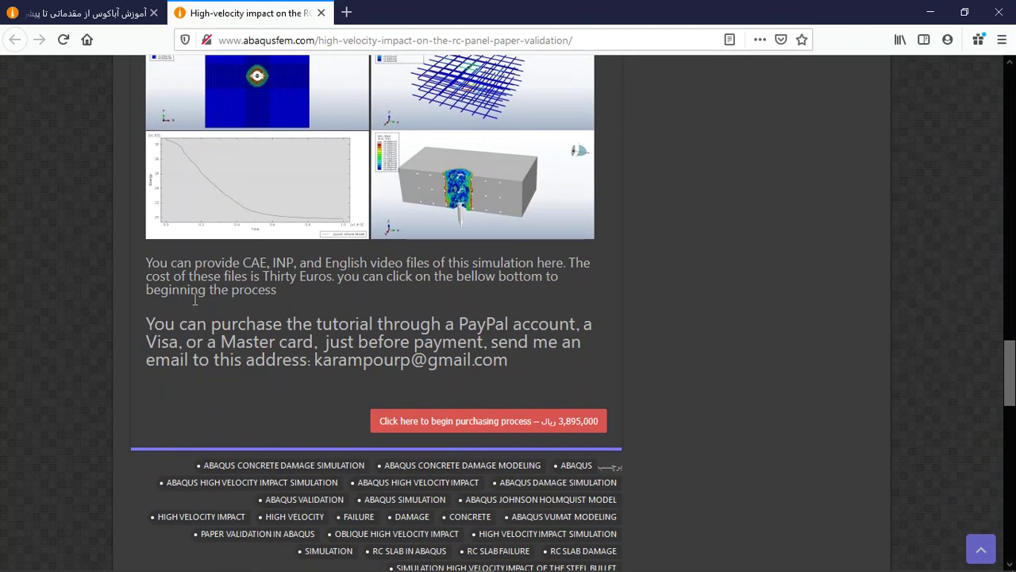
- Highlight the supplied CAE, INP and English video files and the contact e-mail address in the purchase information
drag(240, 262, 485, 259)
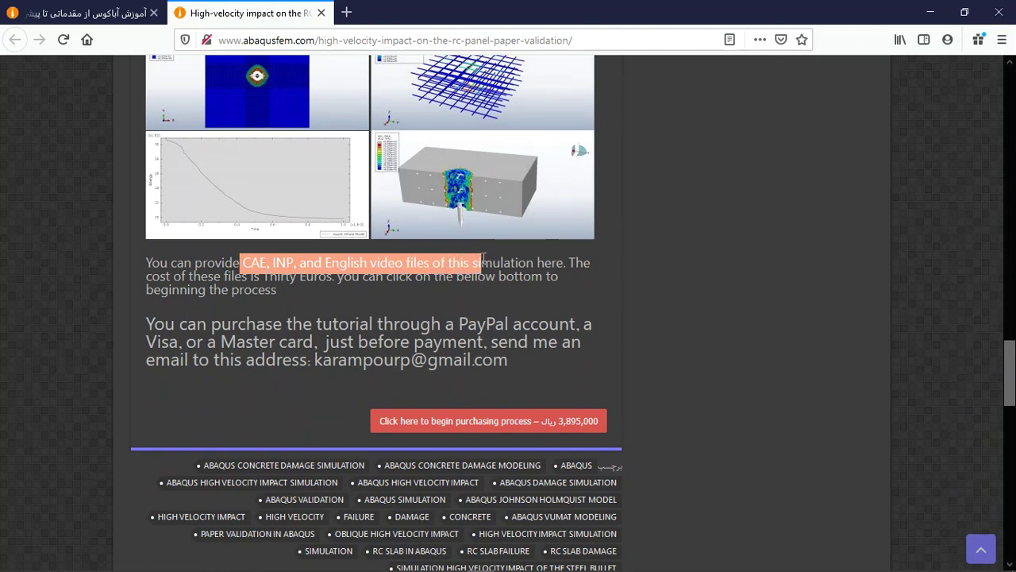
click(278, 290)
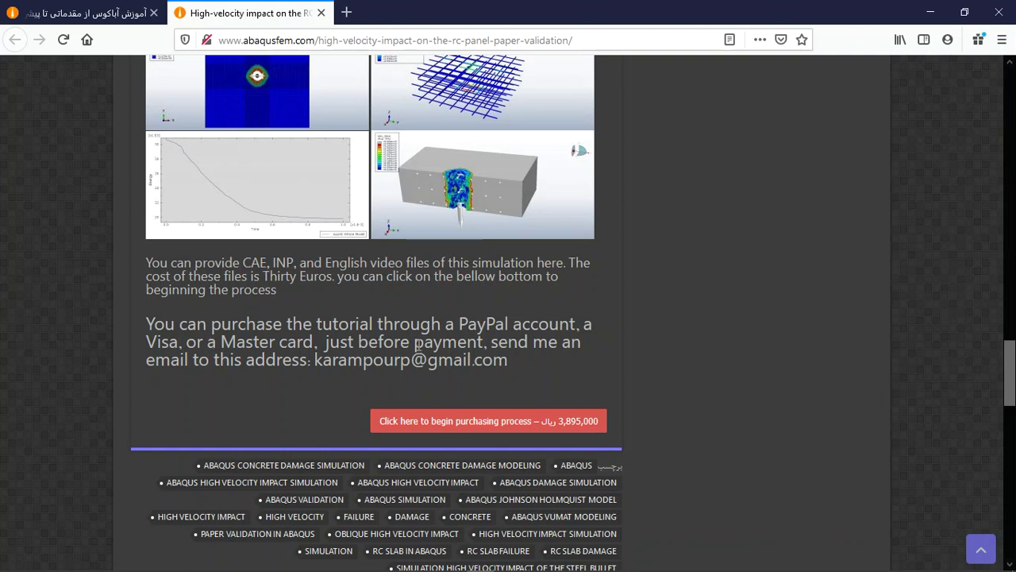
drag(312, 361, 517, 366)
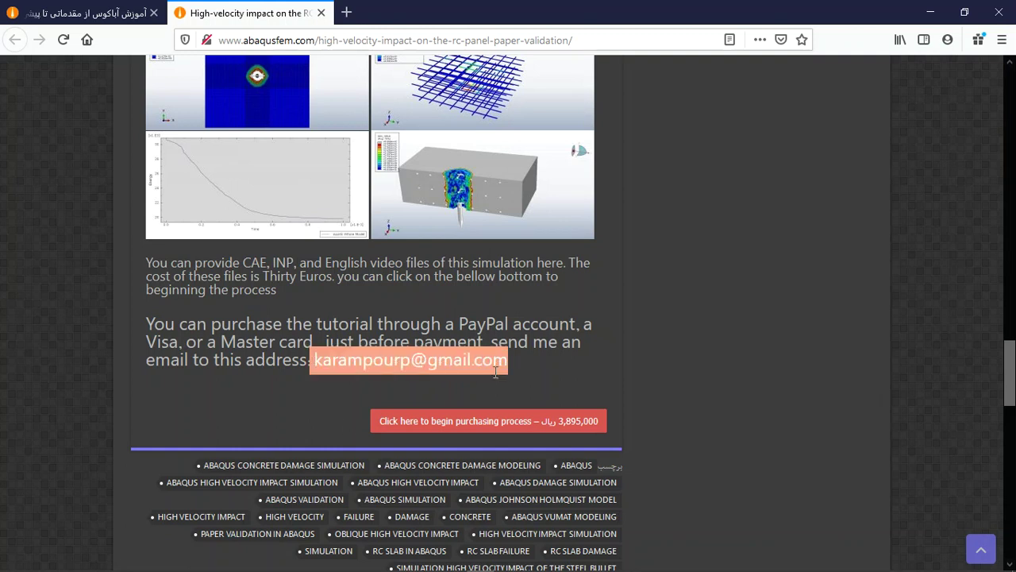